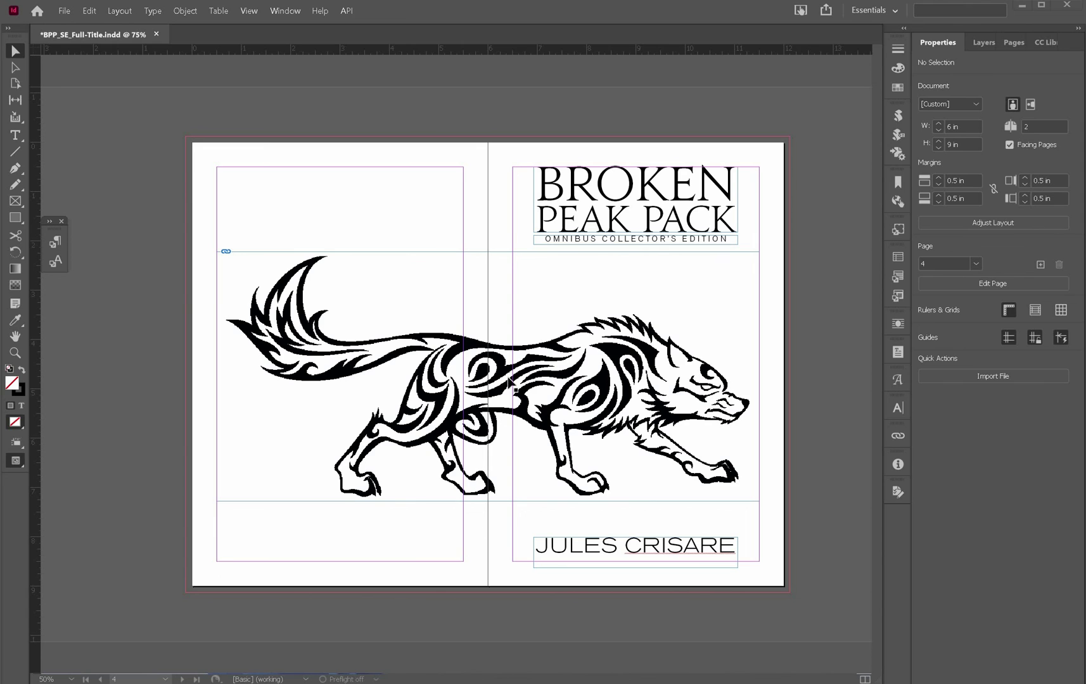
# - Widen the wolf image frame on both sides of the spread out to the bleed lines, making it 12.25 in wide
pyautogui.click(591, 363)
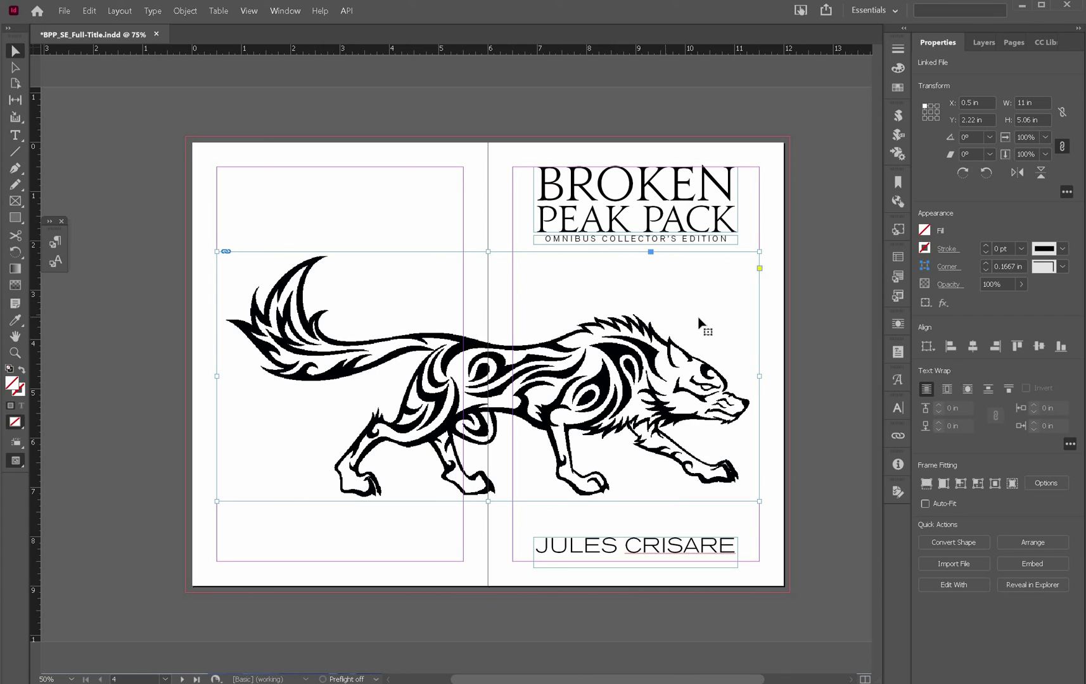
pyautogui.moveTo(757, 377); pyautogui.dragTo(783, 375)
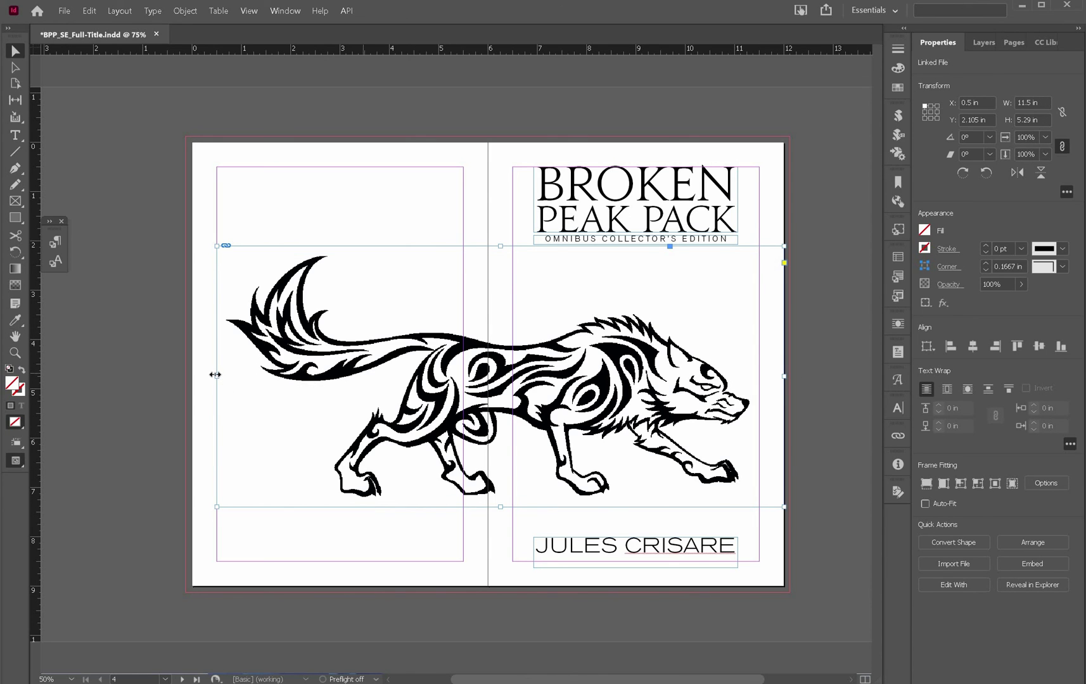
pyautogui.moveTo(215, 375); pyautogui.dragTo(191, 375)
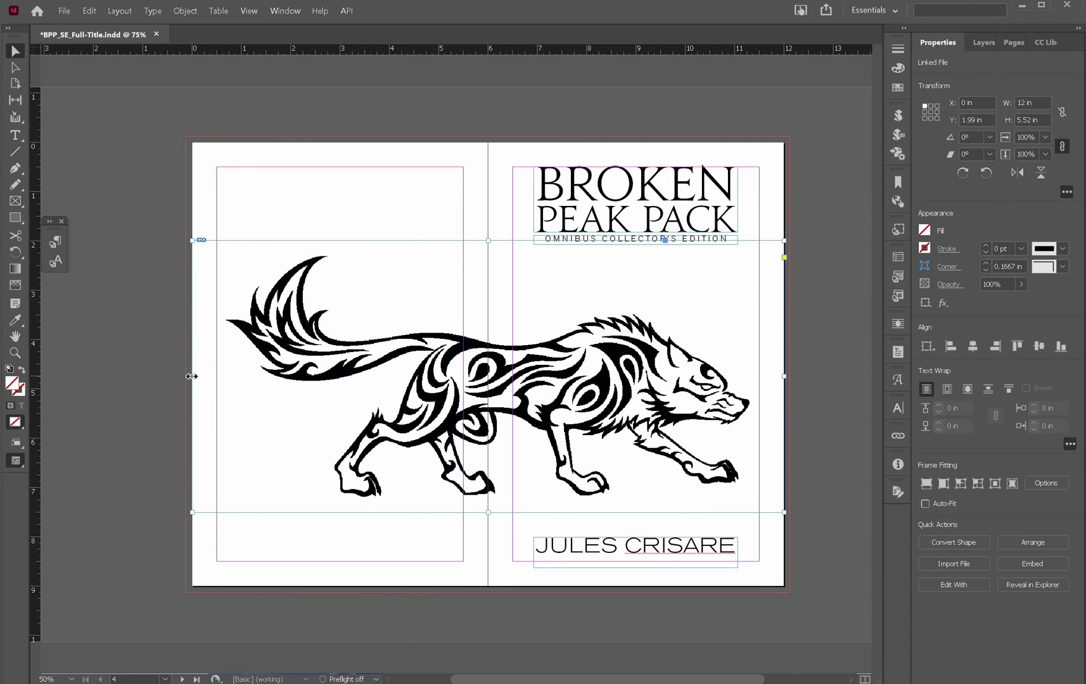
pyautogui.moveTo(191, 376); pyautogui.dragTo(186, 376)
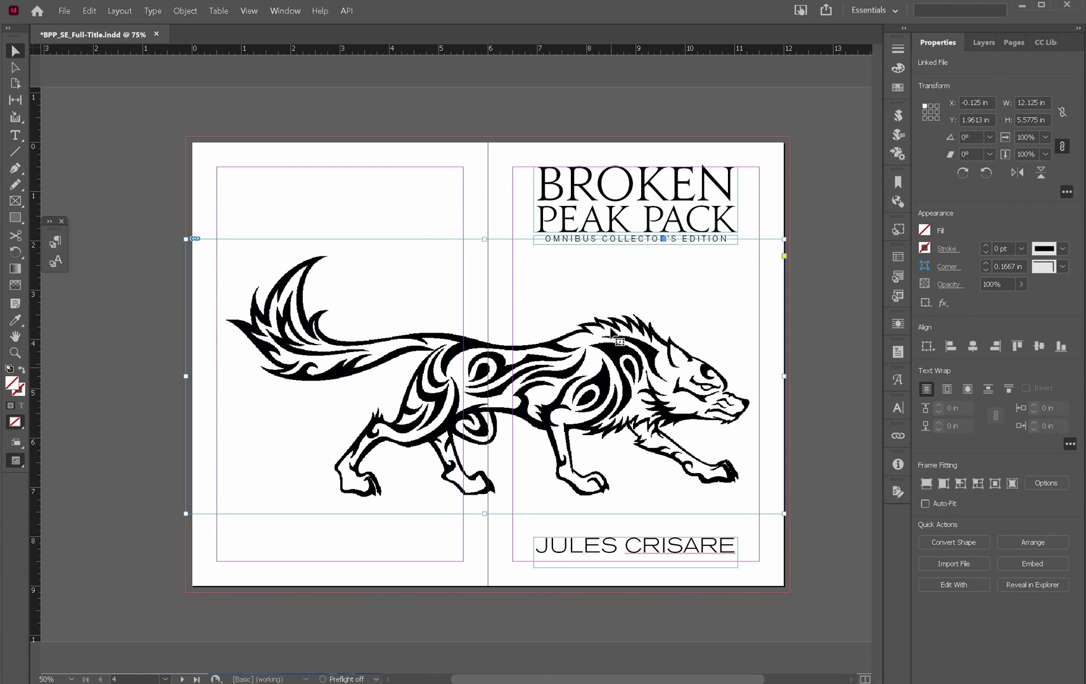
pyautogui.moveTo(785, 376)
pyautogui.mouseDown()
pyautogui.moveTo(799, 378)
pyautogui.moveTo(790, 377)
pyautogui.mouseUp()
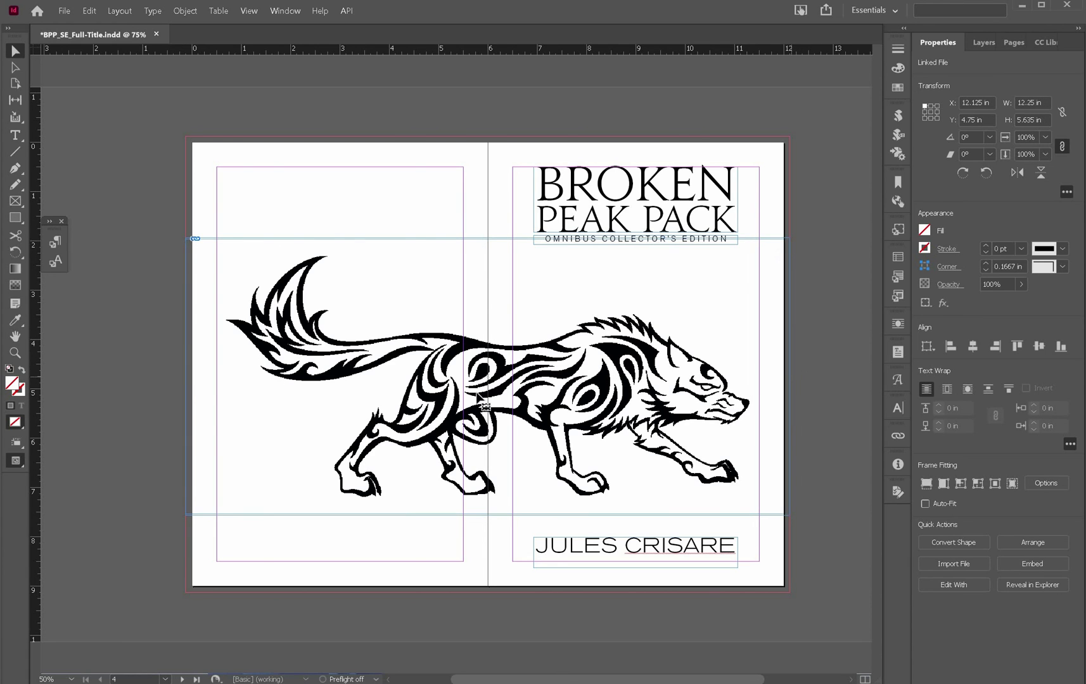
# - Fit the wolf artwork proportionally to its enlarged frame
pyautogui.doubleClick(542, 379)
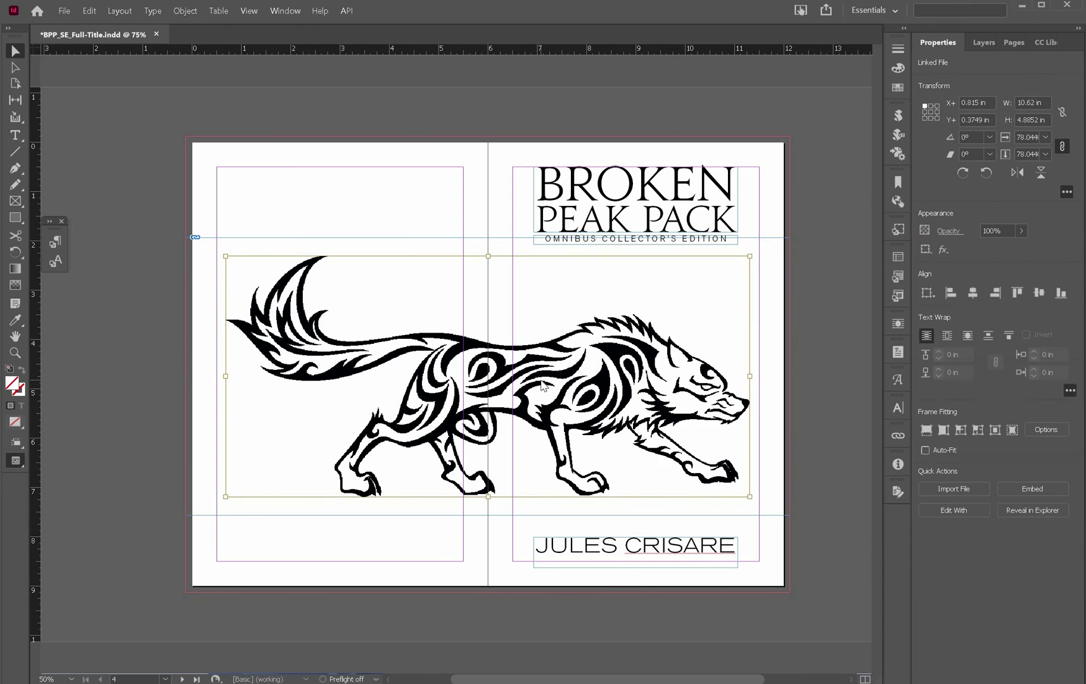
pyautogui.rightClick(540, 380)
pyautogui.moveTo(686, 451)
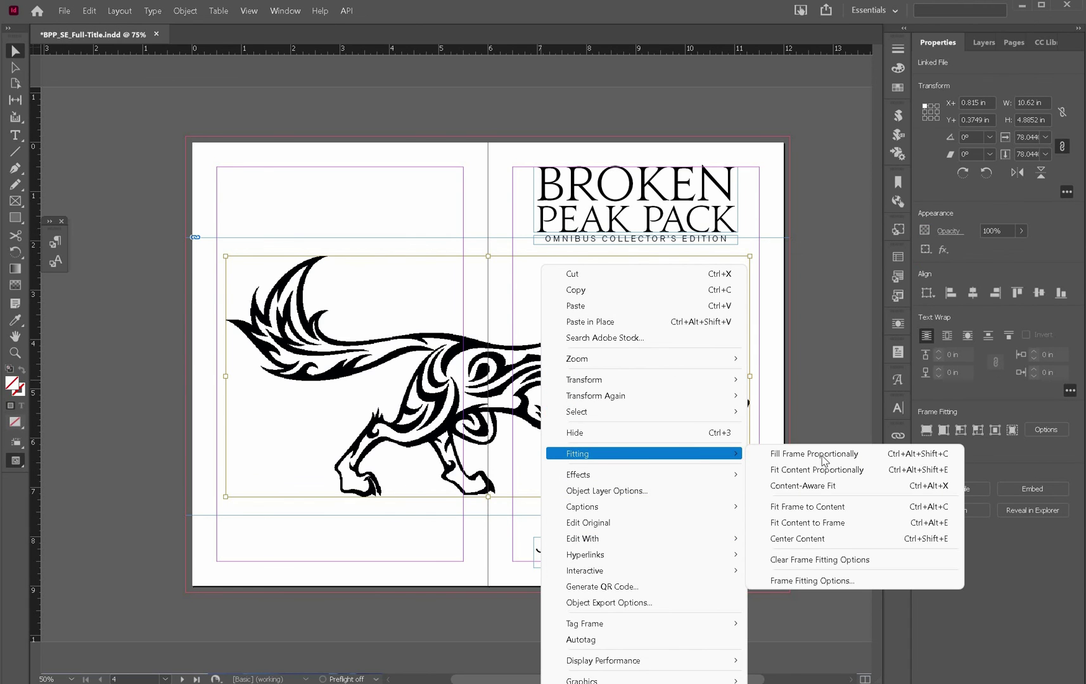
pyautogui.click(817, 472)
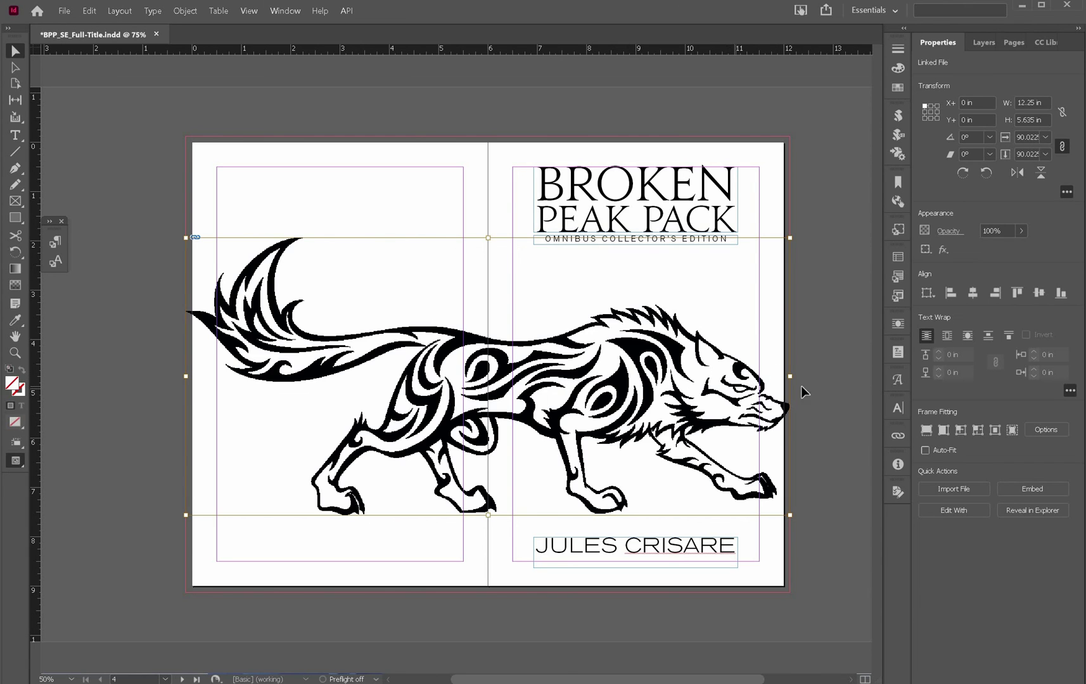
# - Scale the wolf artwork inside its frame down to about 11.9 in wide and centre it across the spread
pyautogui.moveTo(790, 377); pyautogui.dragTo(772, 377)
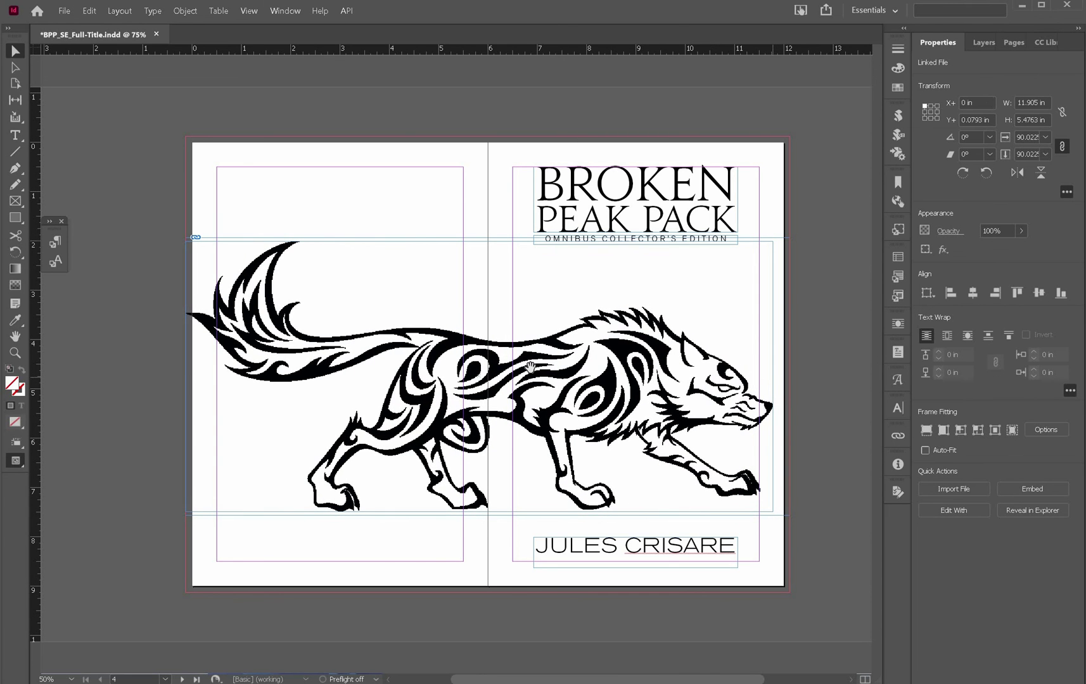
pyautogui.moveTo(501, 385); pyautogui.dragTo(502, 380)
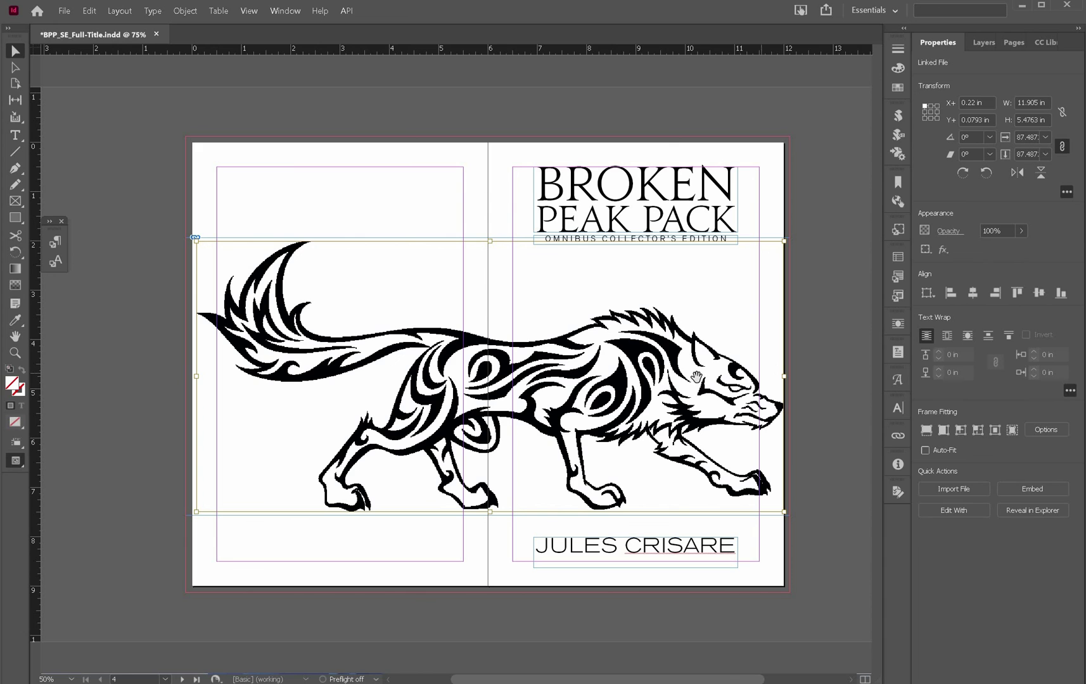
pyautogui.moveTo(541, 375); pyautogui.dragTo(540, 375)
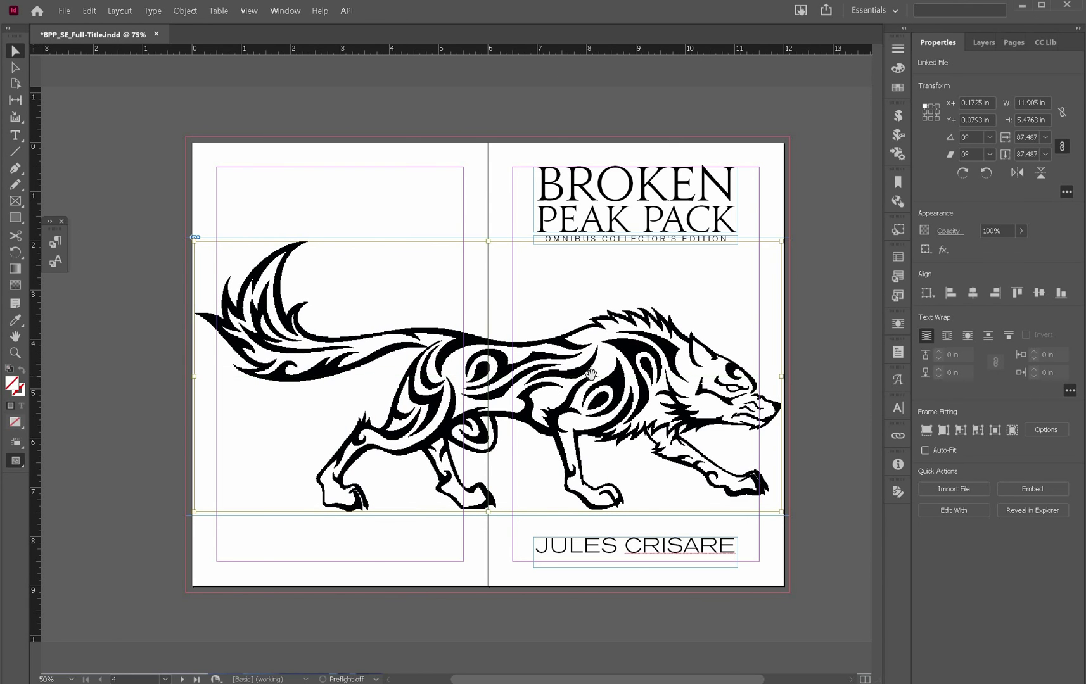
pyautogui.click(842, 447)
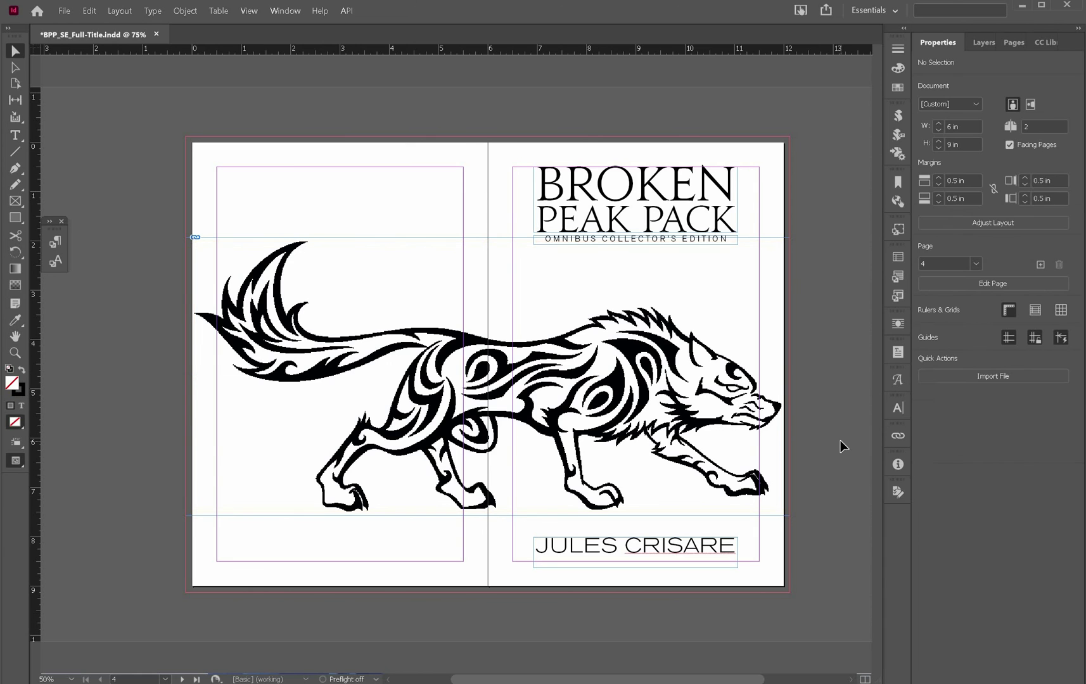
# - Reduce the wolf artwork further to about 11.65 in wide and recentre it horizontally in its frame
pyautogui.click(497, 369)
pyautogui.click(498, 369)
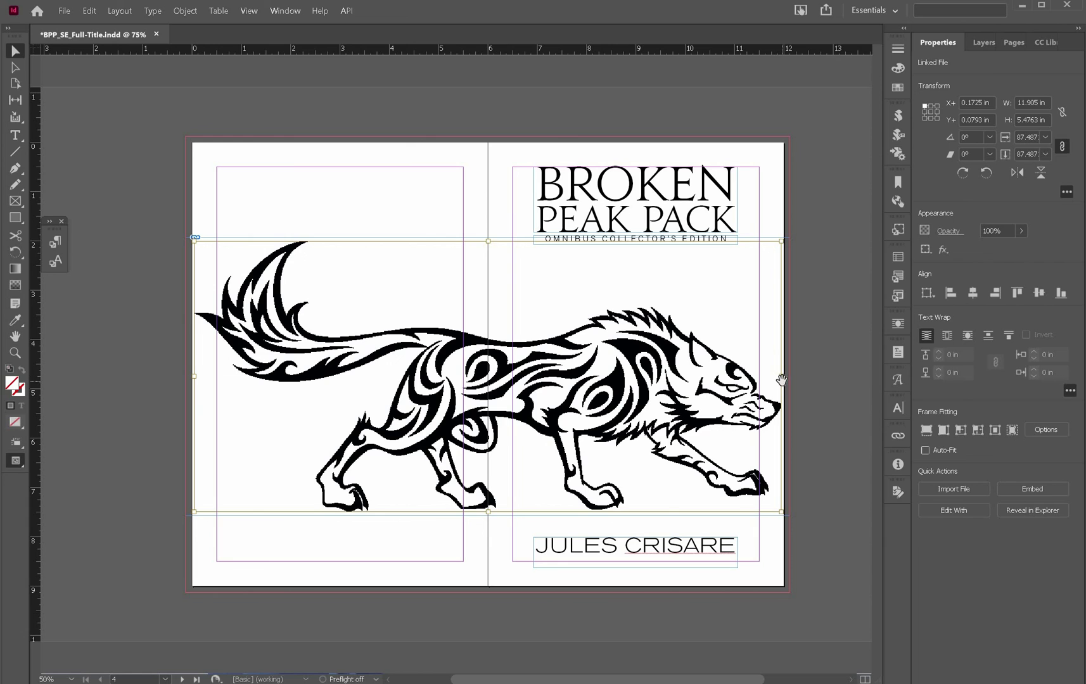
pyautogui.moveTo(779, 378); pyautogui.dragTo(769, 374)
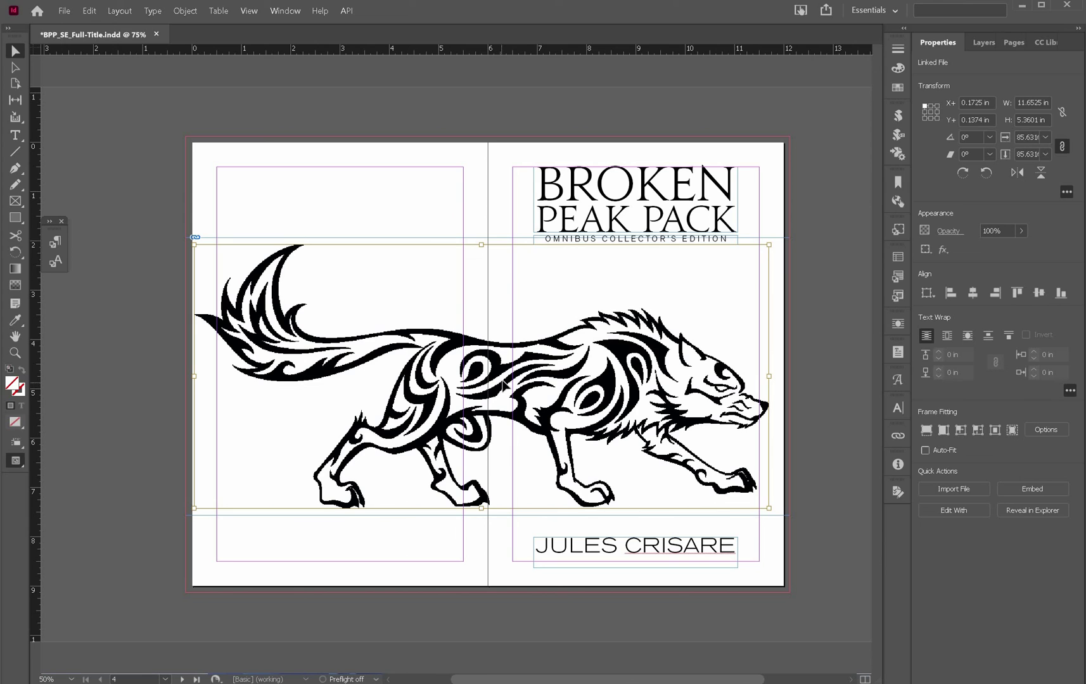
pyautogui.click(507, 386)
pyautogui.moveTo(505, 383); pyautogui.dragTo(507, 385)
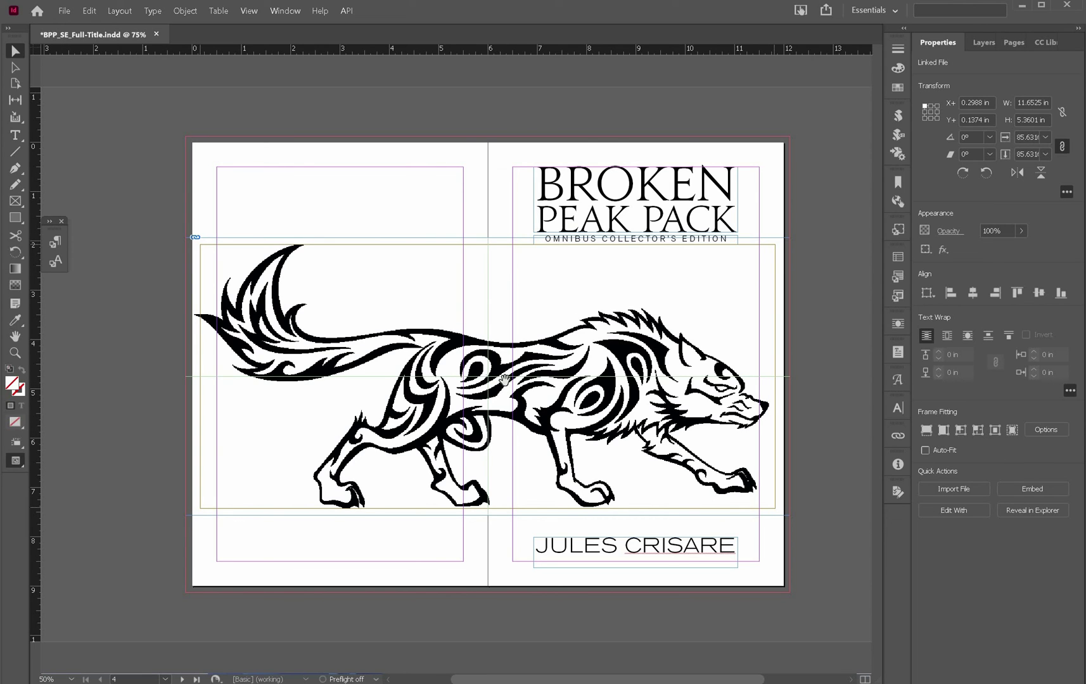
pyautogui.click(851, 416)
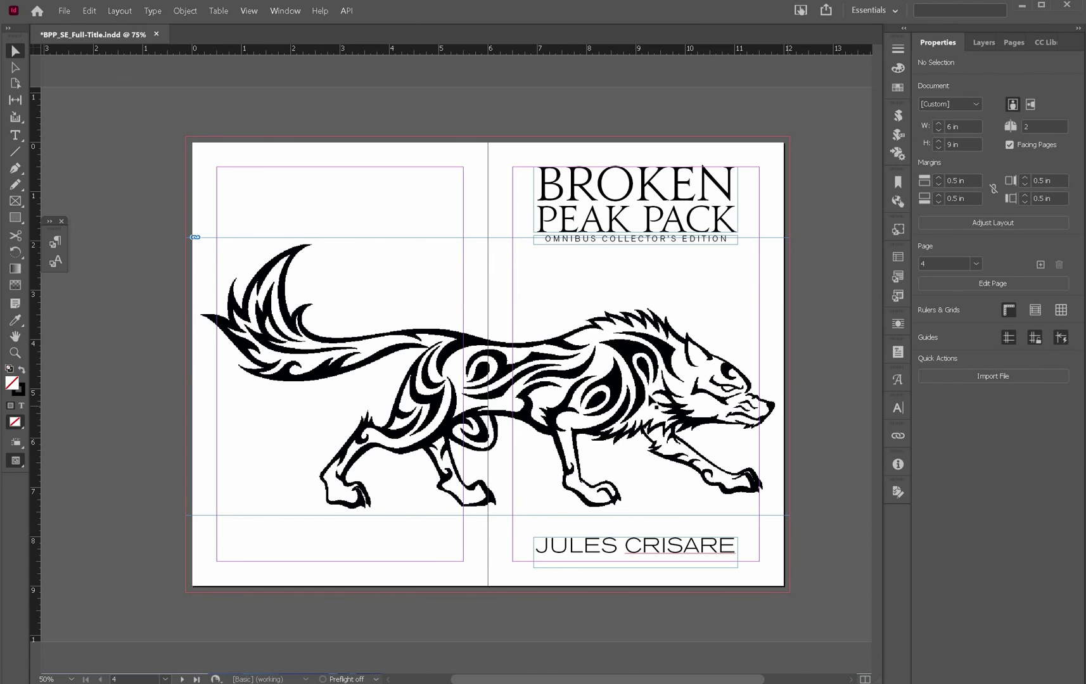
# - Move the whole wolf frame up until its top edge sits at Y 1.75 in, keeping its horizontal position
pyautogui.click(618, 399)
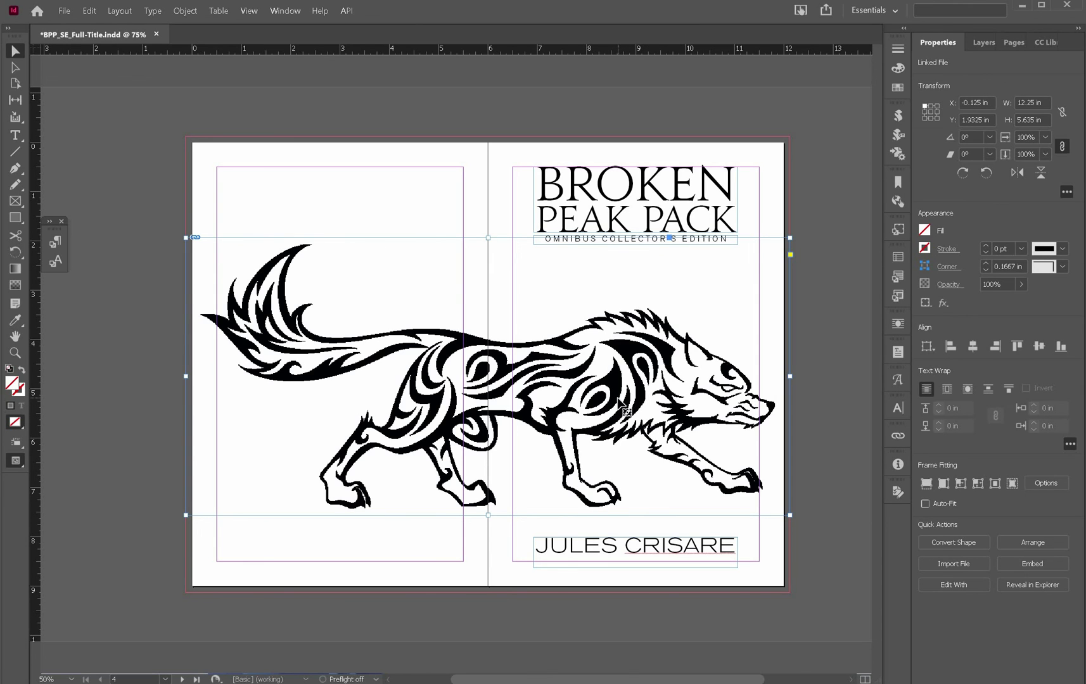
pyautogui.press('Up')
pyautogui.press('Up')
pyautogui.press('Up')
pyautogui.press('Up')
pyautogui.press('Up')
pyautogui.press('Up')
pyautogui.press('Up')
pyautogui.press('Up')
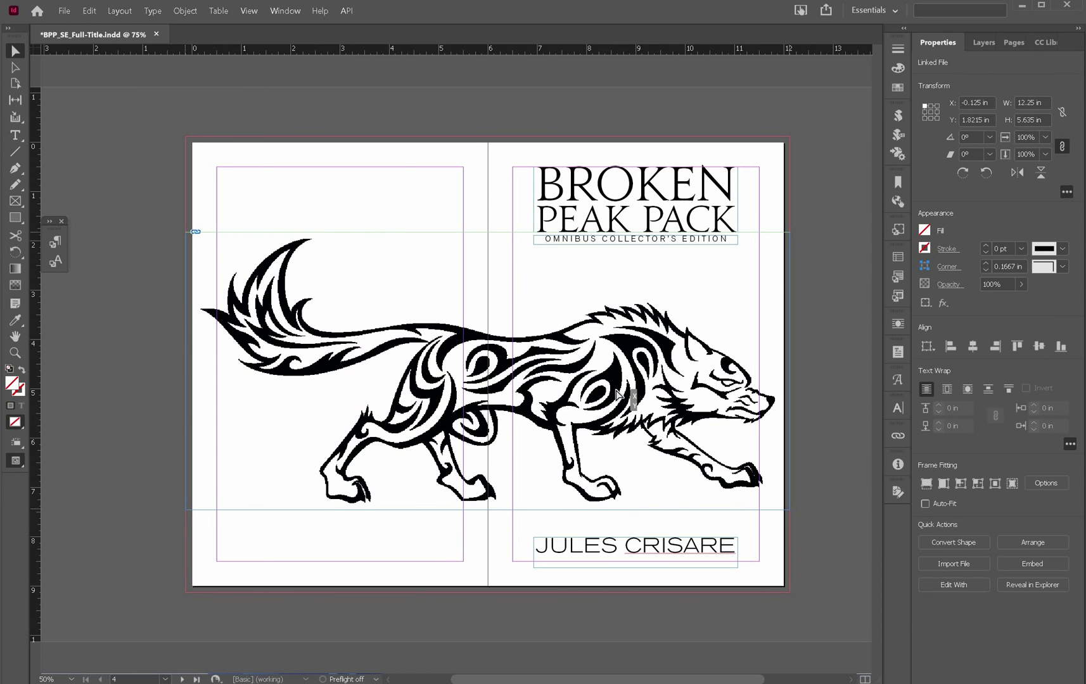
pyautogui.moveTo(618, 398); pyautogui.dragTo(616, 394)
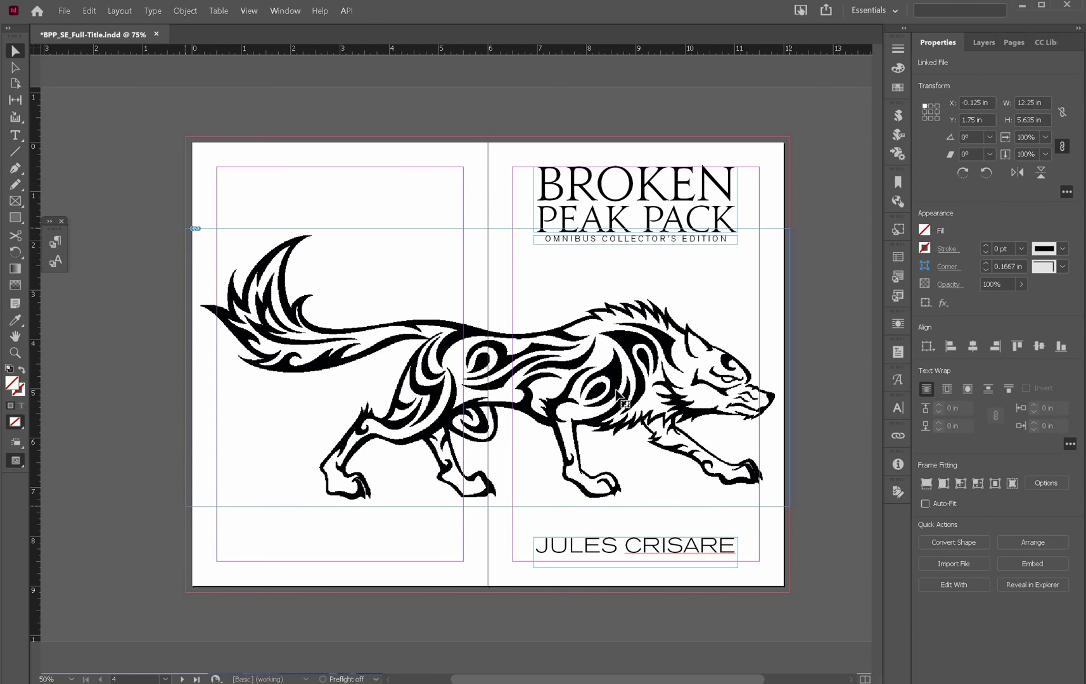
pyautogui.click(854, 381)
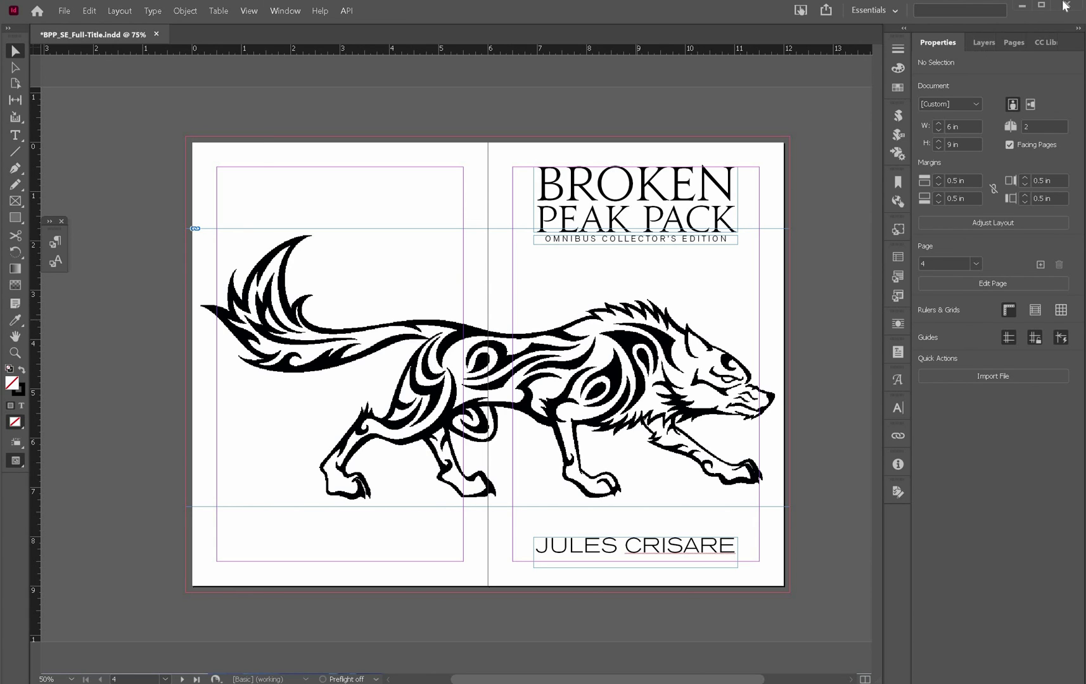
# - Collapse the Right Side layer and copy the whole wolf frame on the spread
pyautogui.click(988, 45)
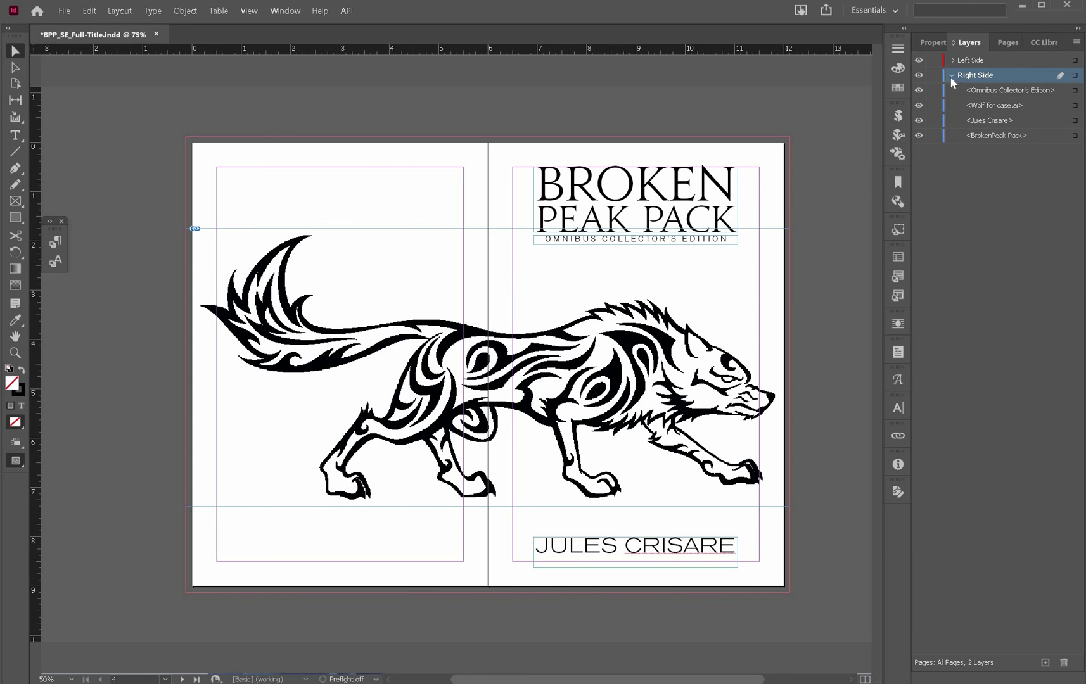
pyautogui.click(951, 76)
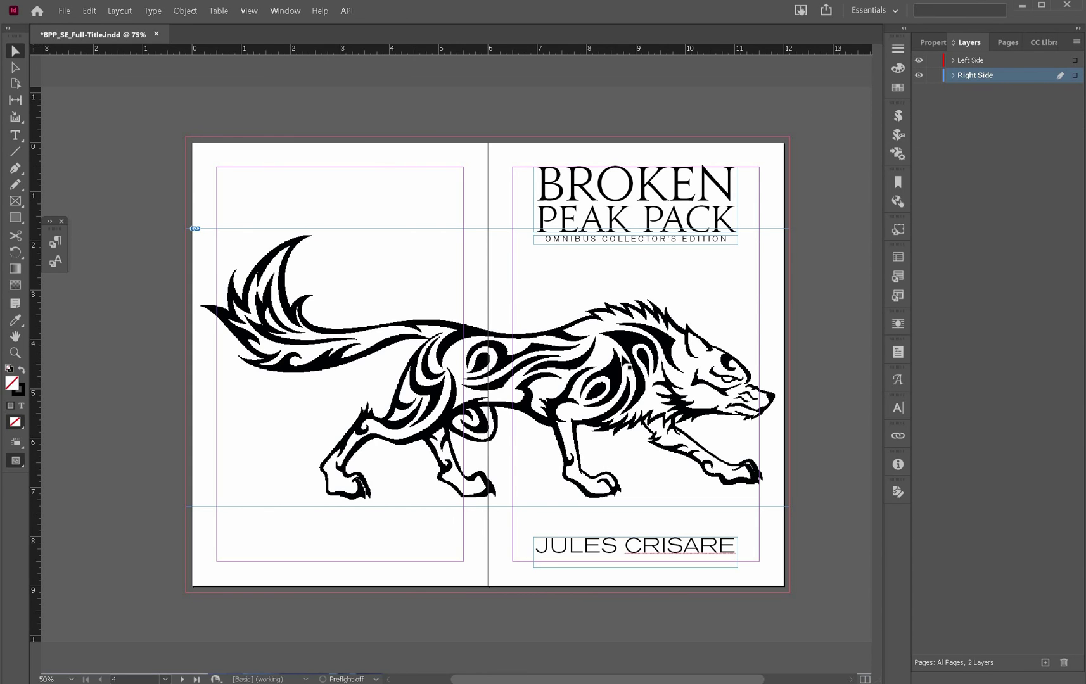
pyautogui.click(603, 355)
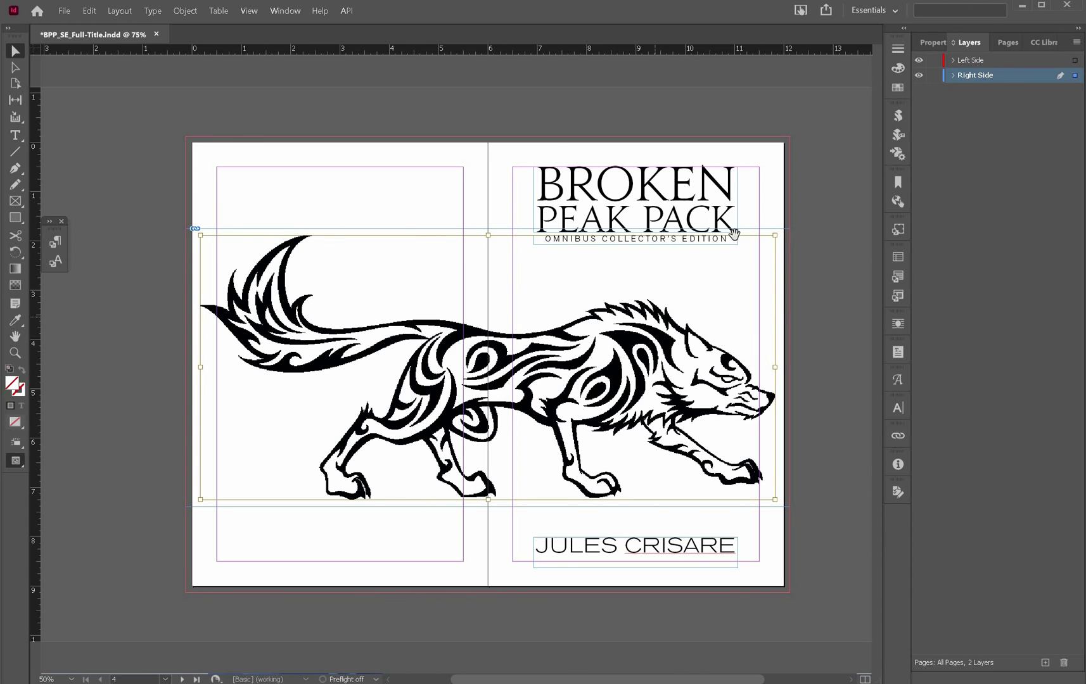
pyautogui.click(783, 238)
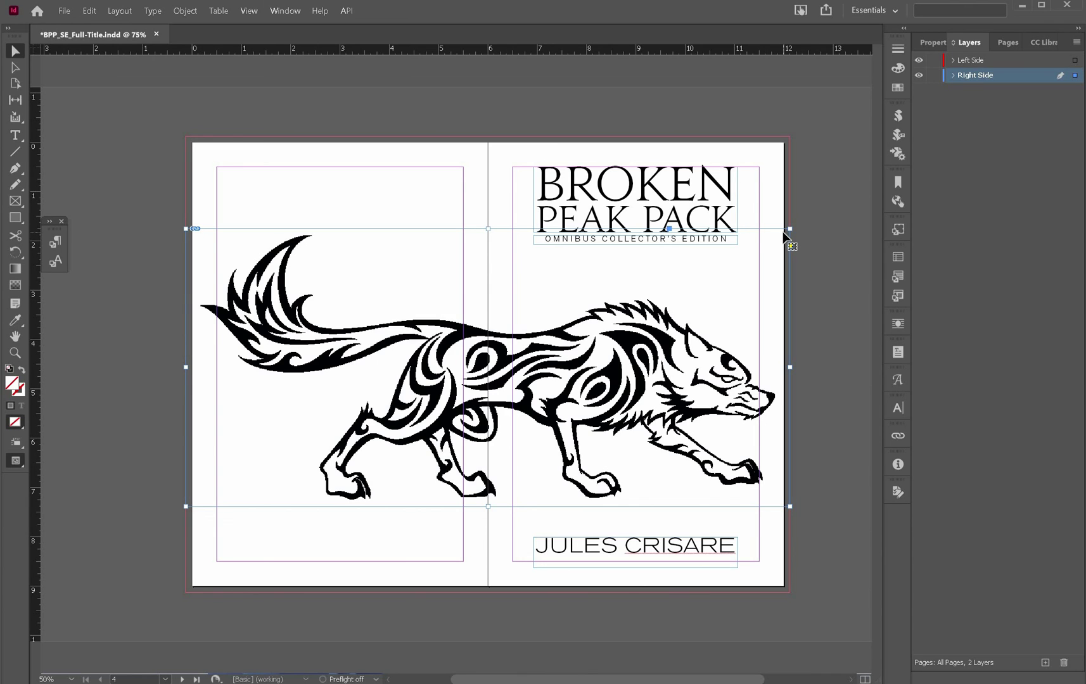
# - Try to paste the copied wolf frame onto the Left Side layer, and undo the paste
pyautogui.click(970, 61)
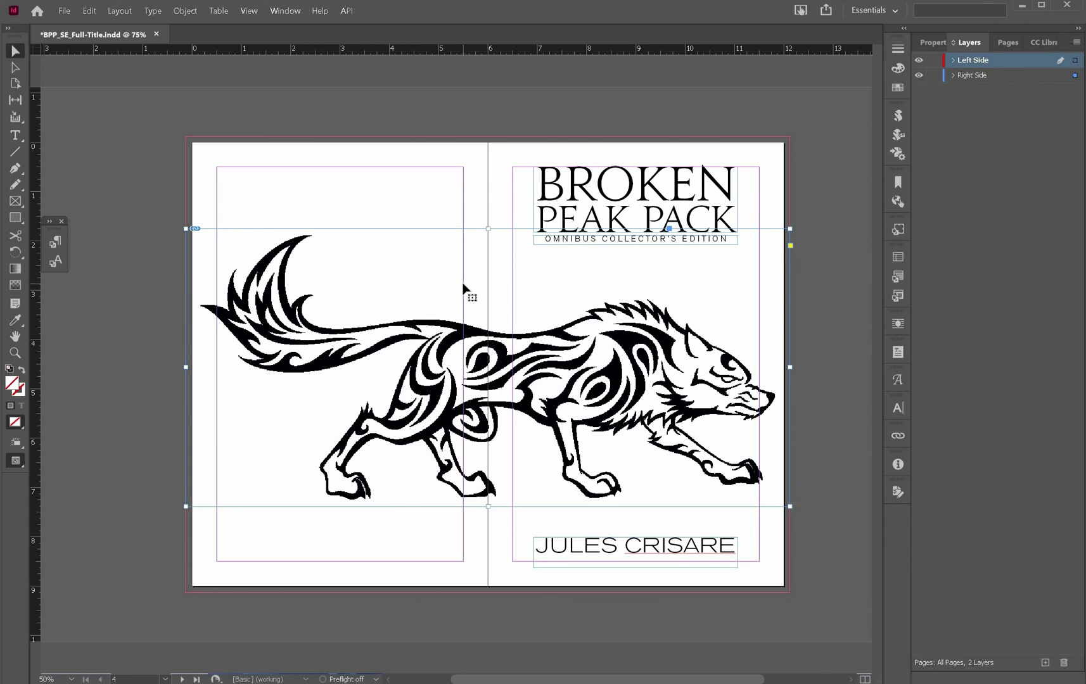
pyautogui.hotkey('ctrl', 'v')
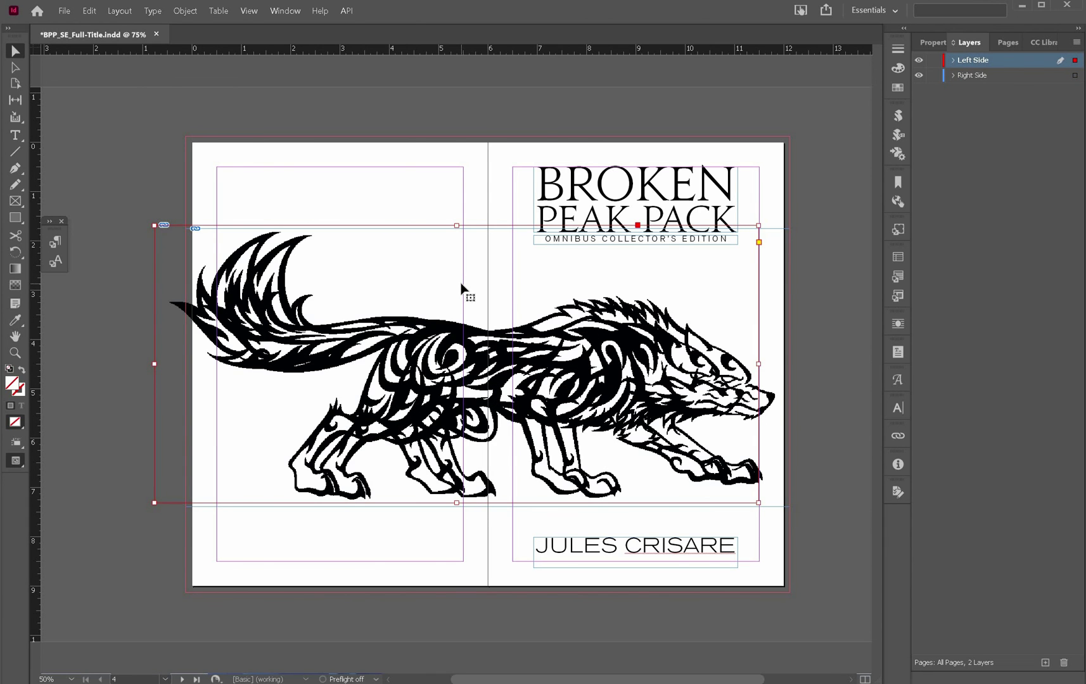
pyautogui.hotkey('ctrl', 'z')
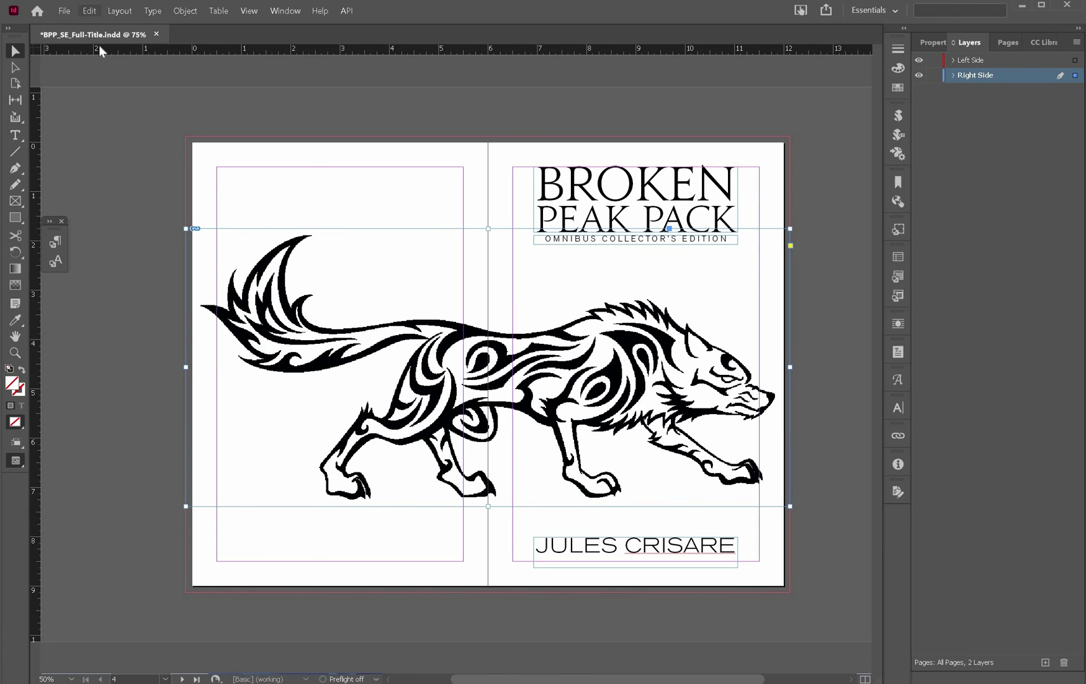
# - Paste the wolf frame in place and move the duplicate from the Right Side layer to the Left Side layer
pyautogui.click(89, 11)
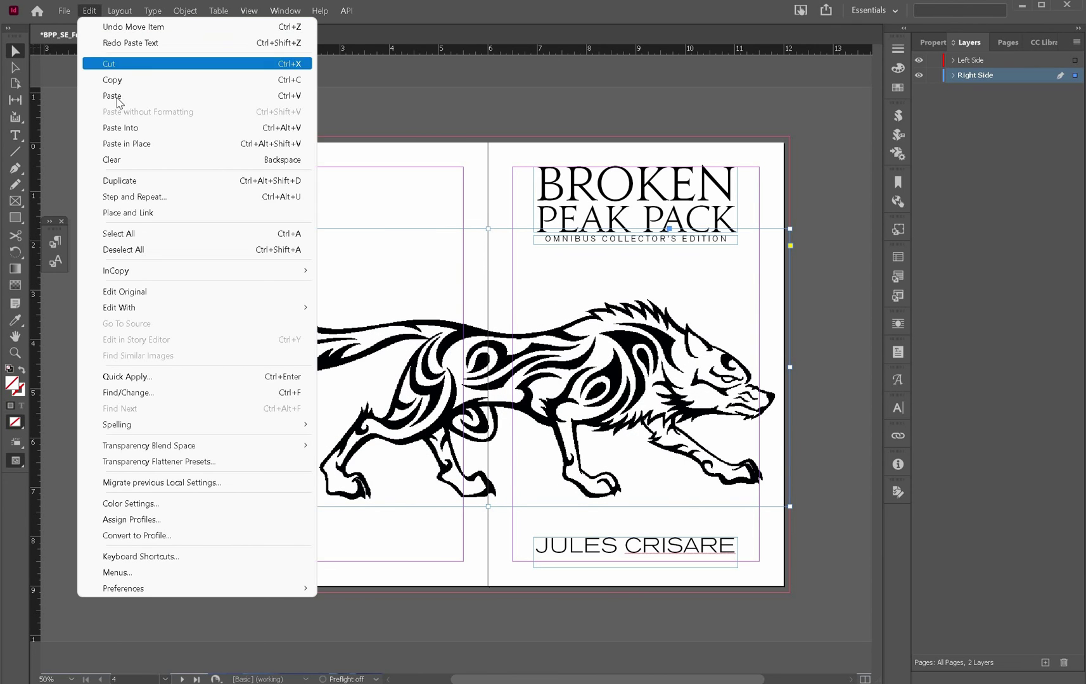
pyautogui.click(108, 145)
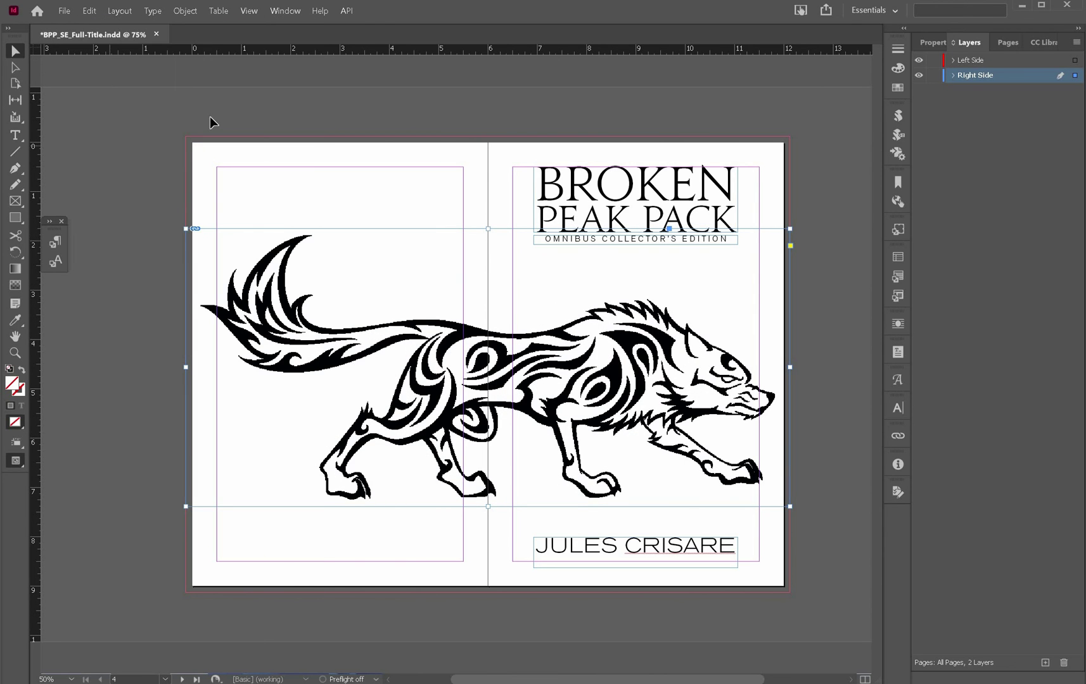
pyautogui.click(950, 76)
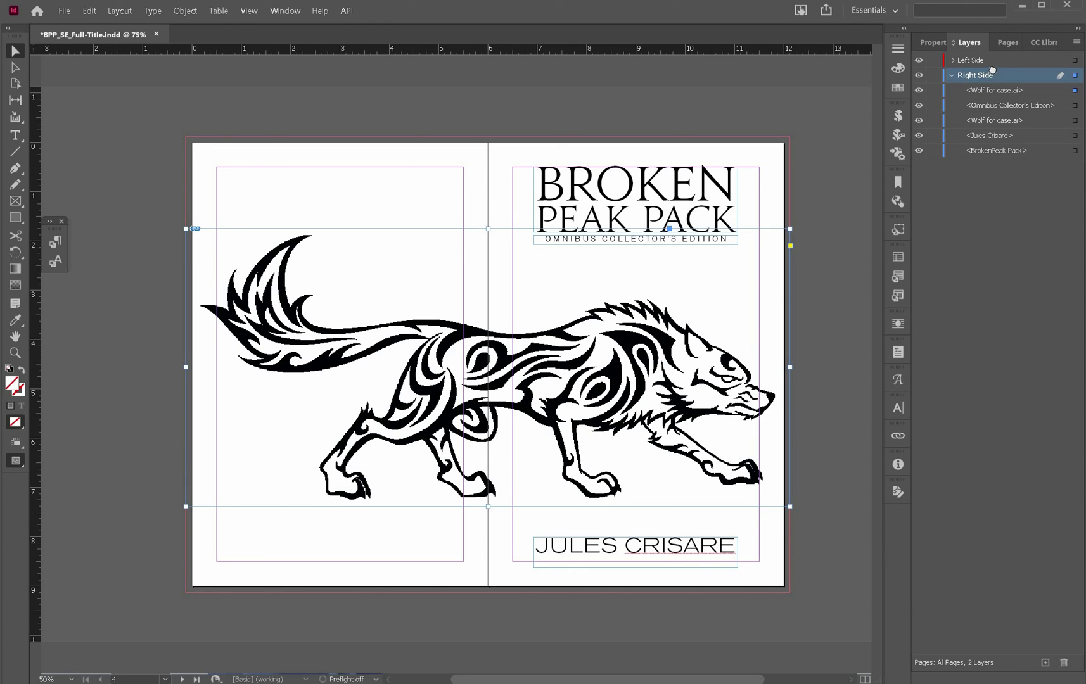
pyautogui.moveTo(992, 90); pyautogui.dragTo(988, 63)
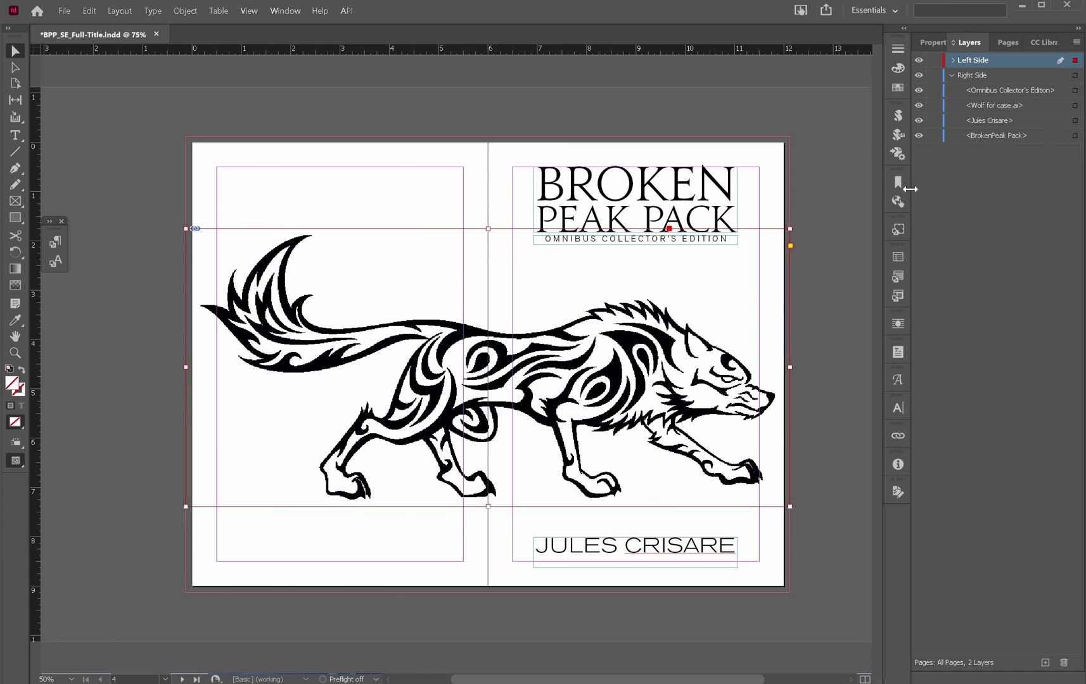
# - Hide the Left Side layer and crop the Right Side wolf frame to the spine so only the front half remains
pyautogui.click(919, 60)
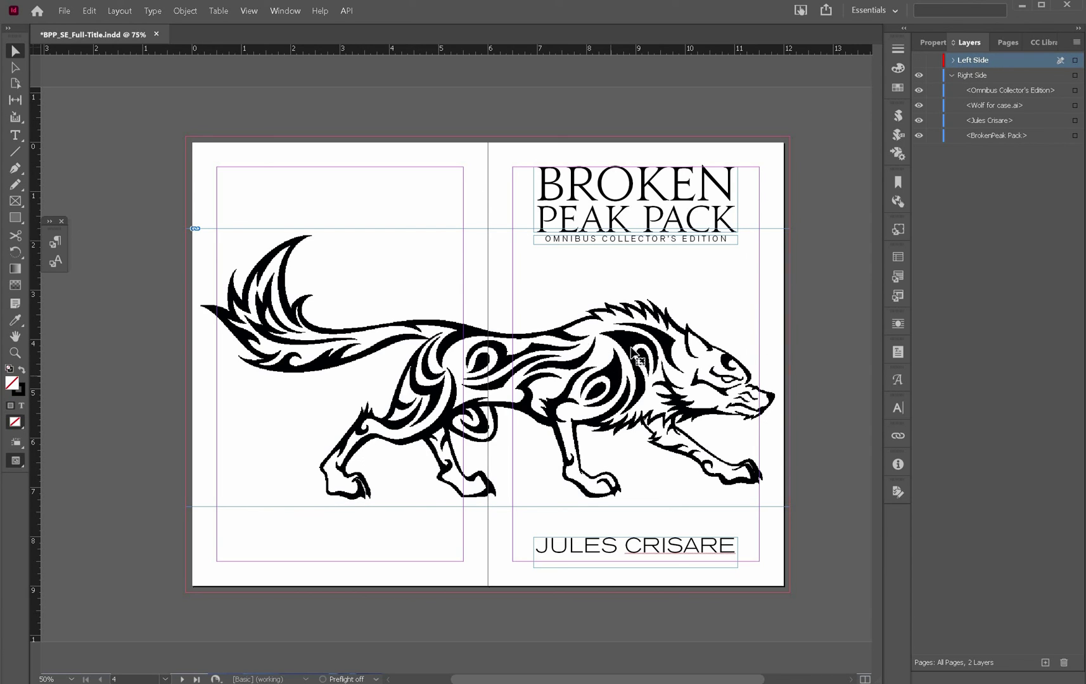
pyautogui.click(212, 370)
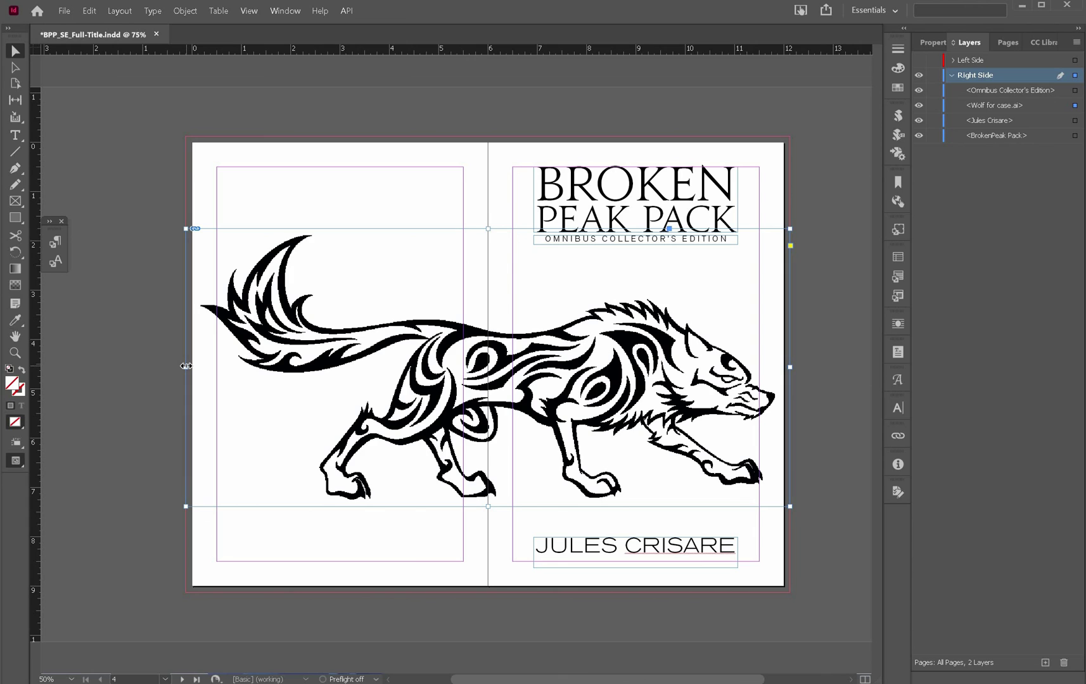
pyautogui.moveTo(186, 366); pyautogui.dragTo(263, 365)
pyautogui.moveTo(374, 362); pyautogui.dragTo(487, 365)
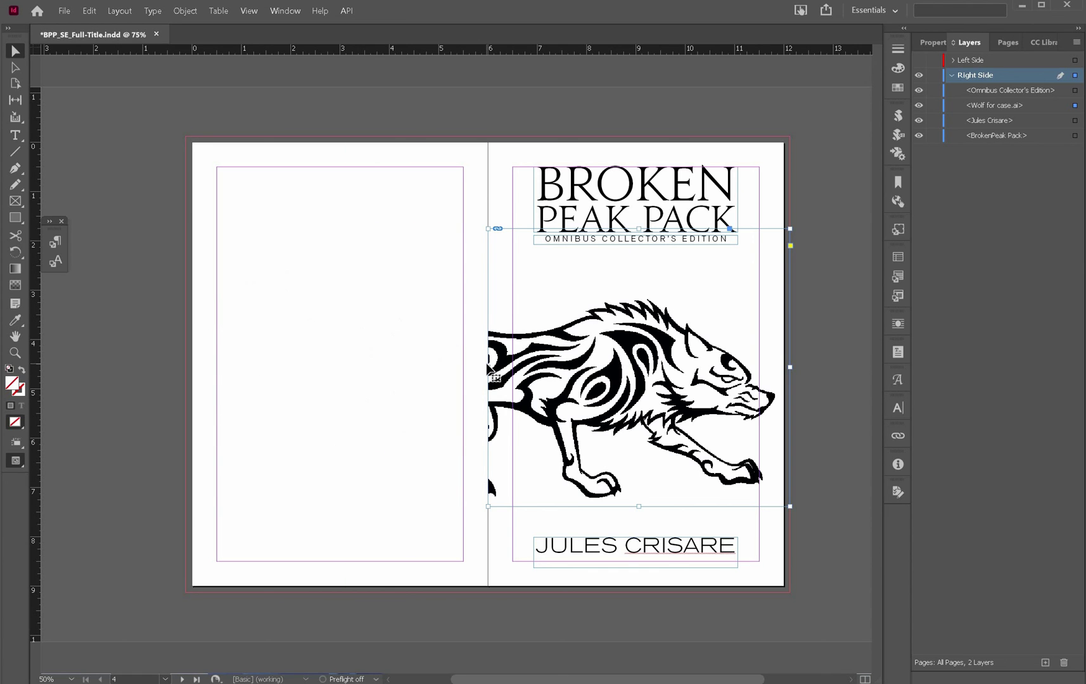
# - Hide the Right Side layer, show the Left Side layer, and crop its wolf frame to the spine so only the rear half remains
pyautogui.click(918, 74)
pyautogui.click(919, 60)
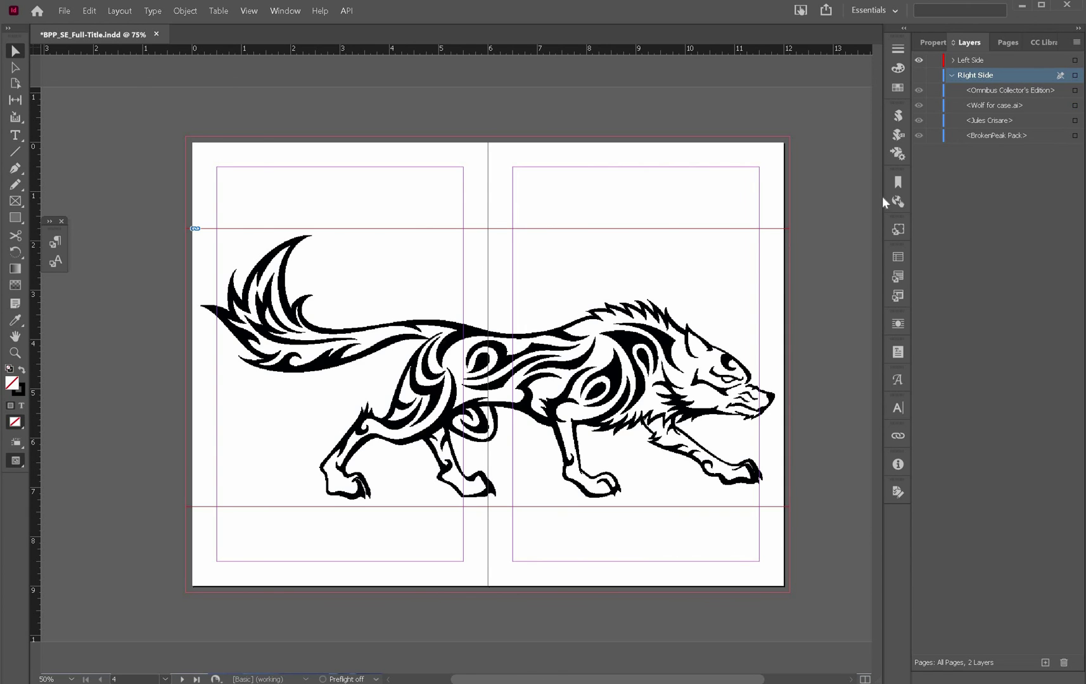
pyautogui.click(789, 366)
pyautogui.moveTo(789, 366); pyautogui.dragTo(487, 363)
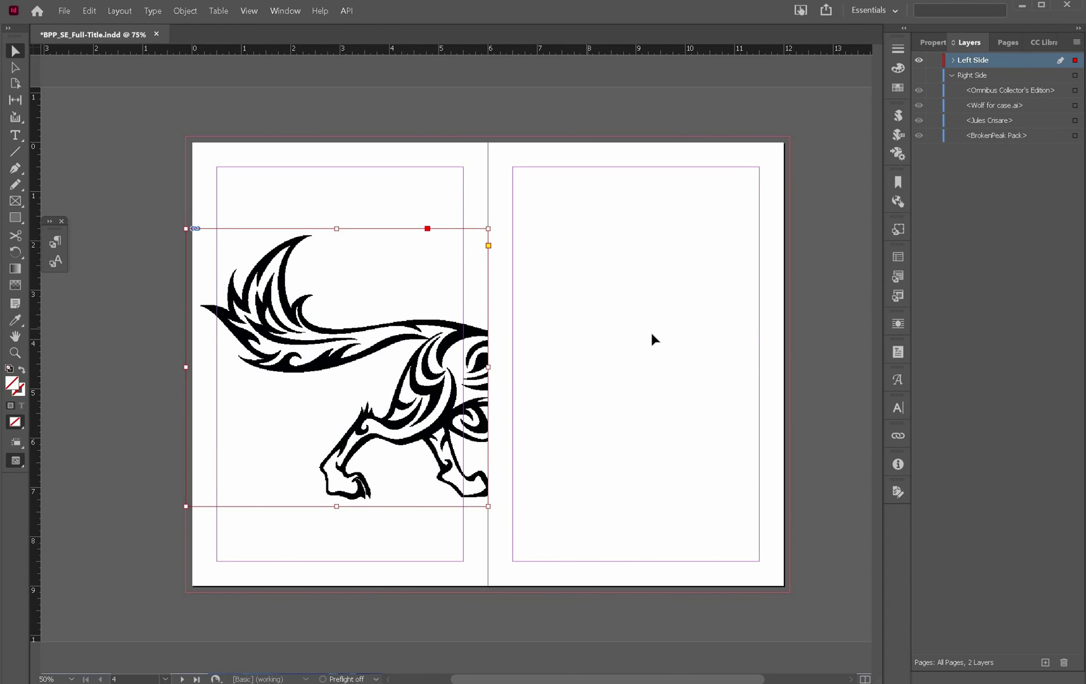
# - Check the front wolf half with the Left Side layer hidden, and make both layers visible
pyautogui.click(919, 61)
pyautogui.click(918, 75)
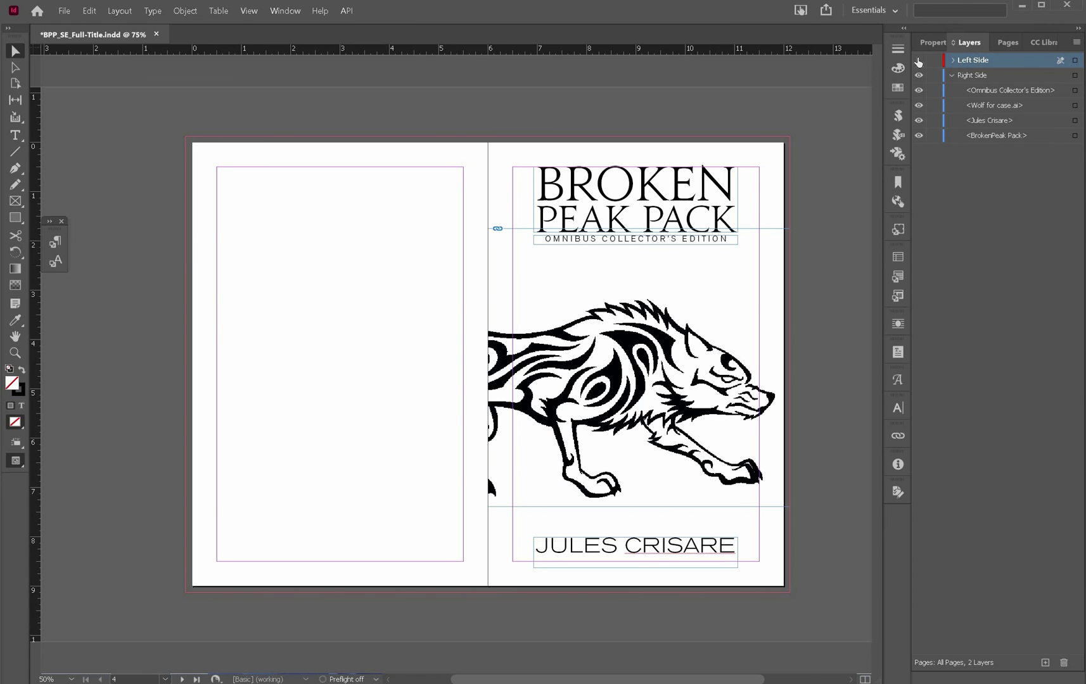
pyautogui.click(919, 61)
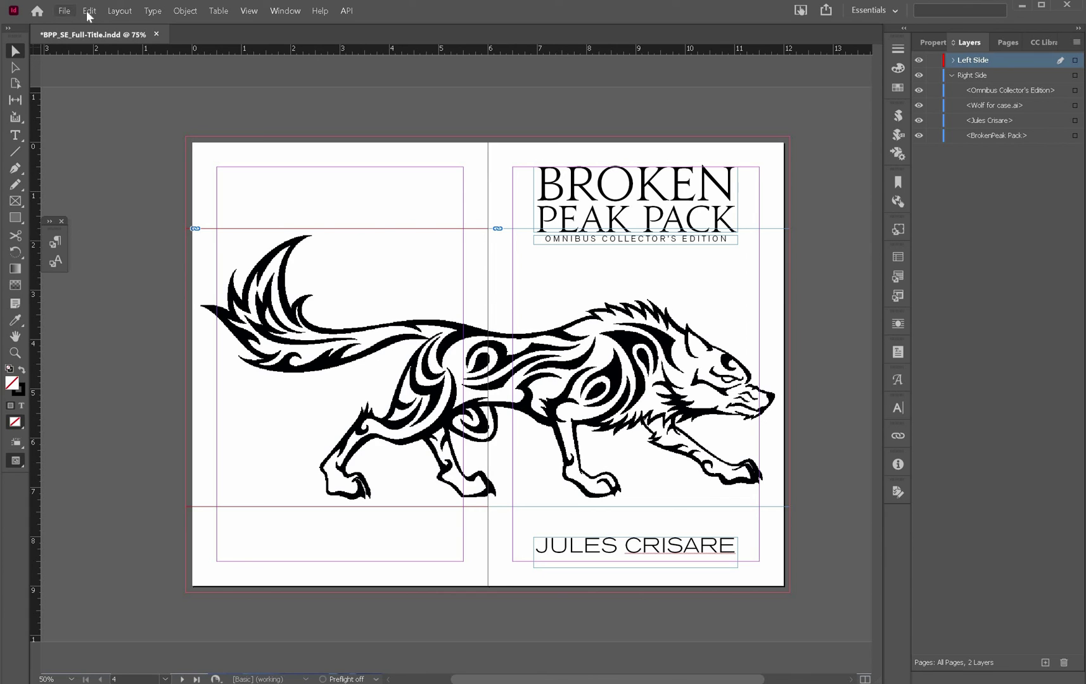
pyautogui.click(121, 11)
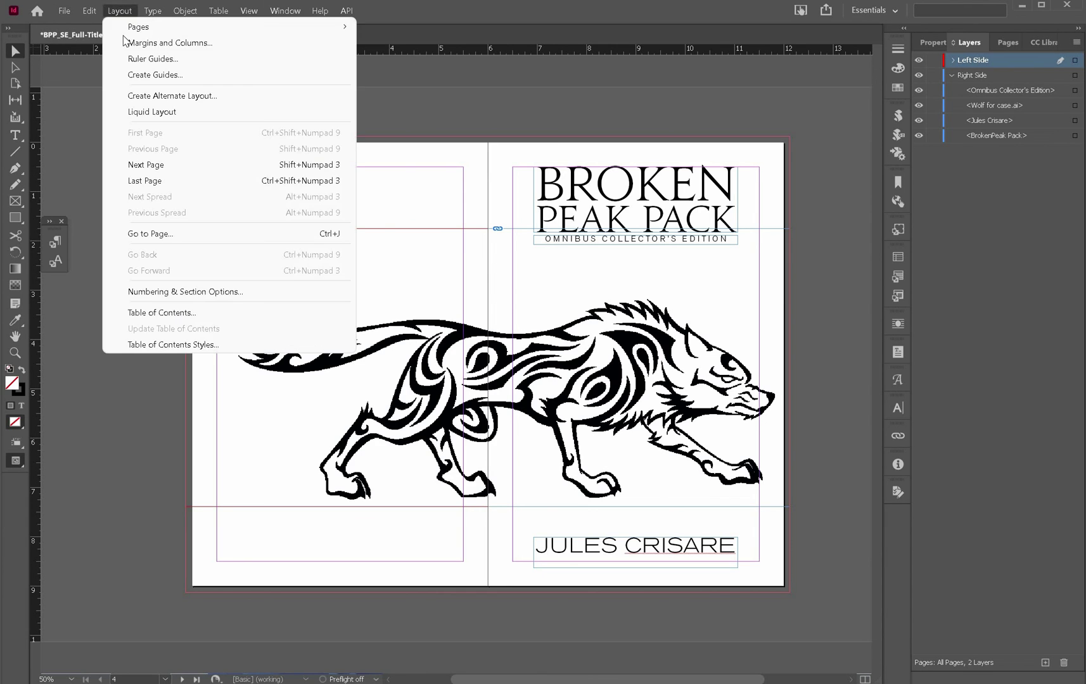
pyautogui.click(126, 40)
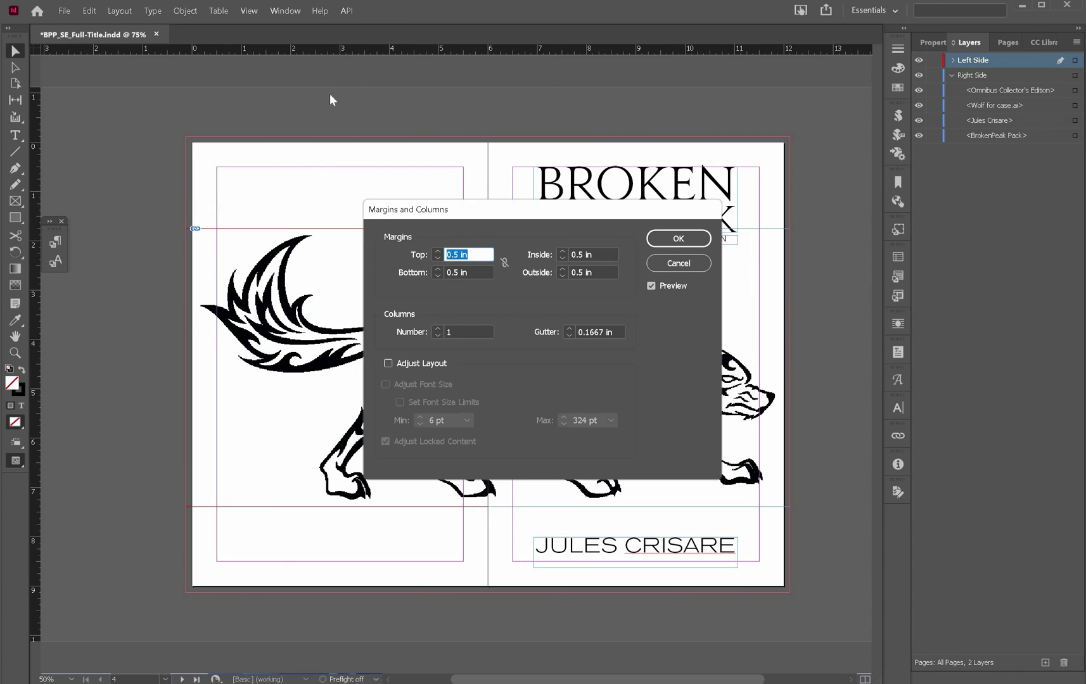
pyautogui.click(675, 266)
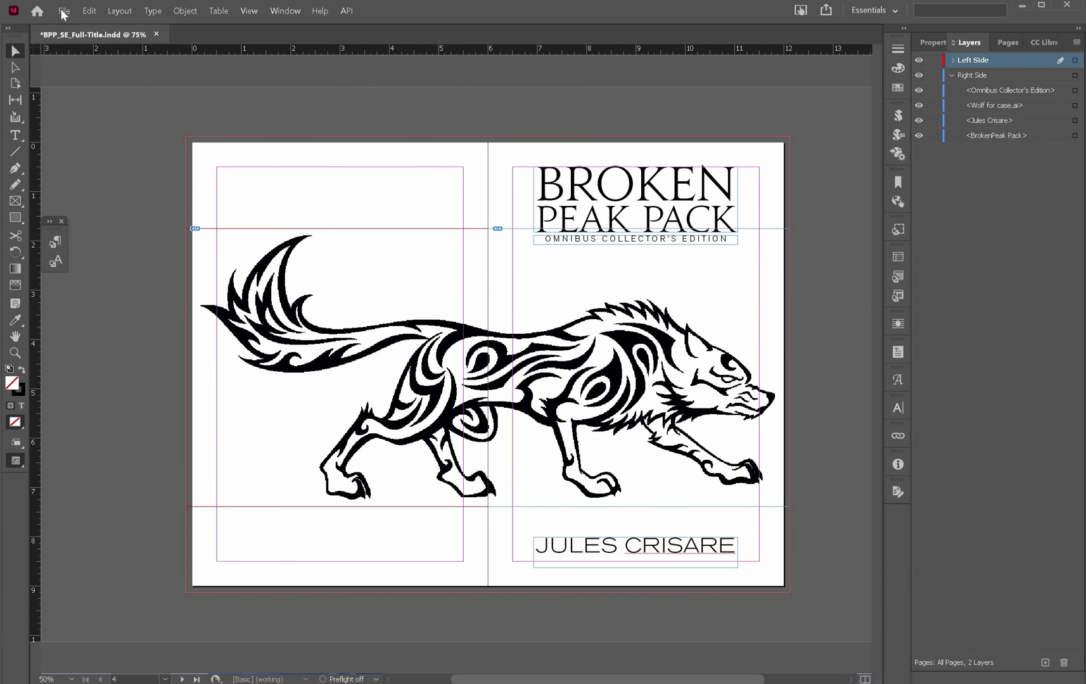
# - Review the page size, margin and bleed settings in Document Setup without changing them
pyautogui.click(64, 10)
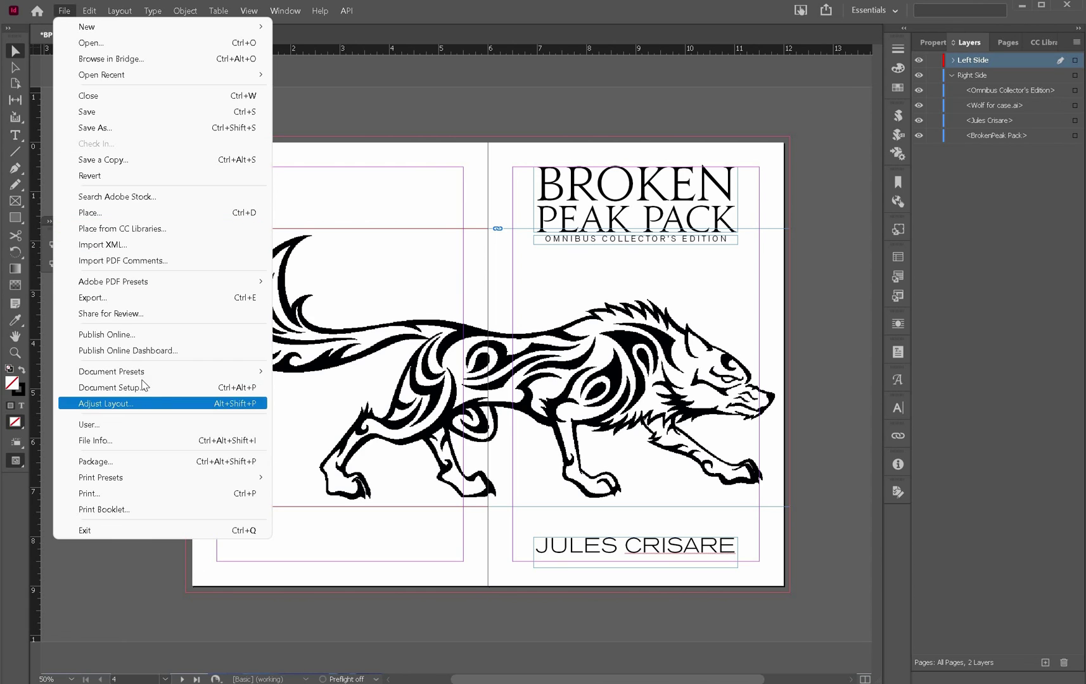
pyautogui.moveTo(146, 377)
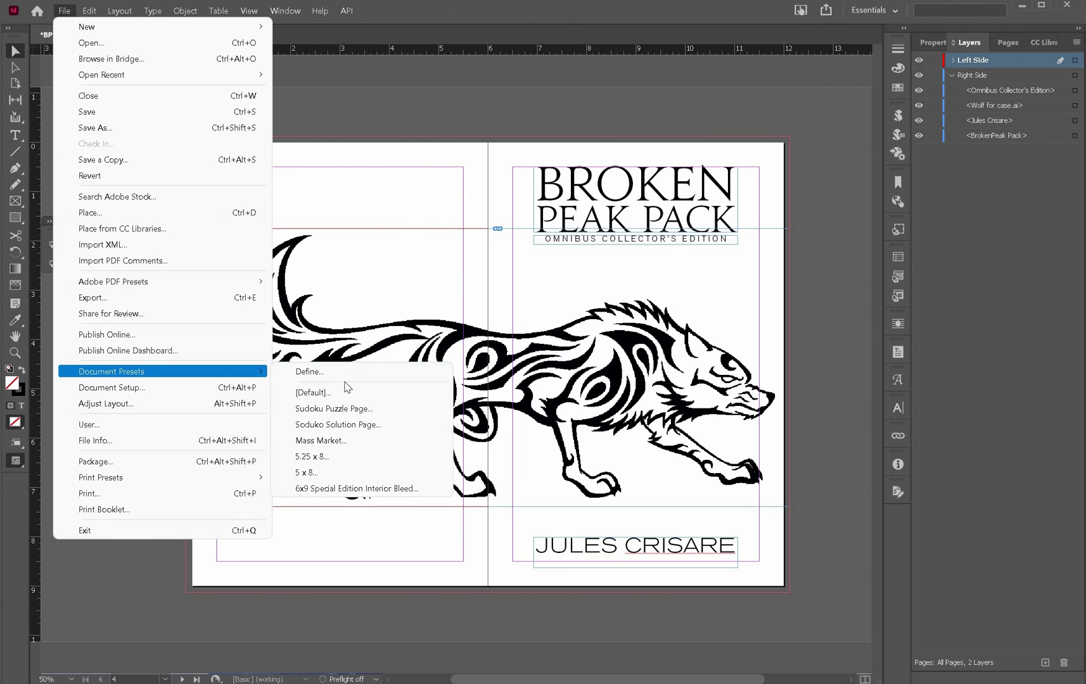
pyautogui.click(201, 392)
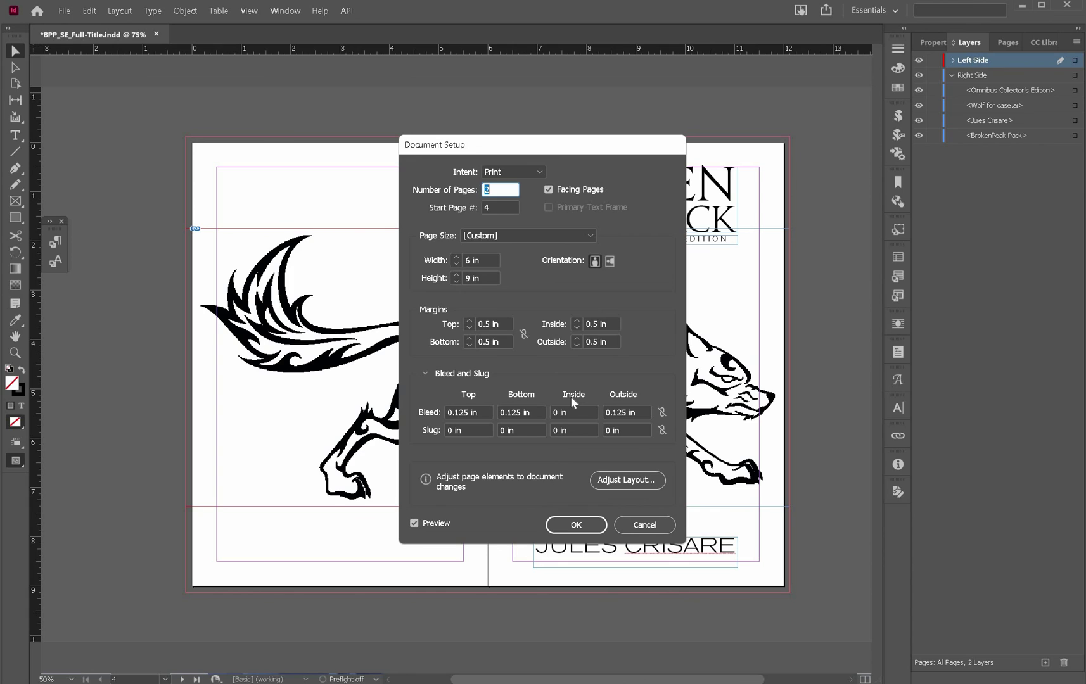
pyautogui.click(578, 525)
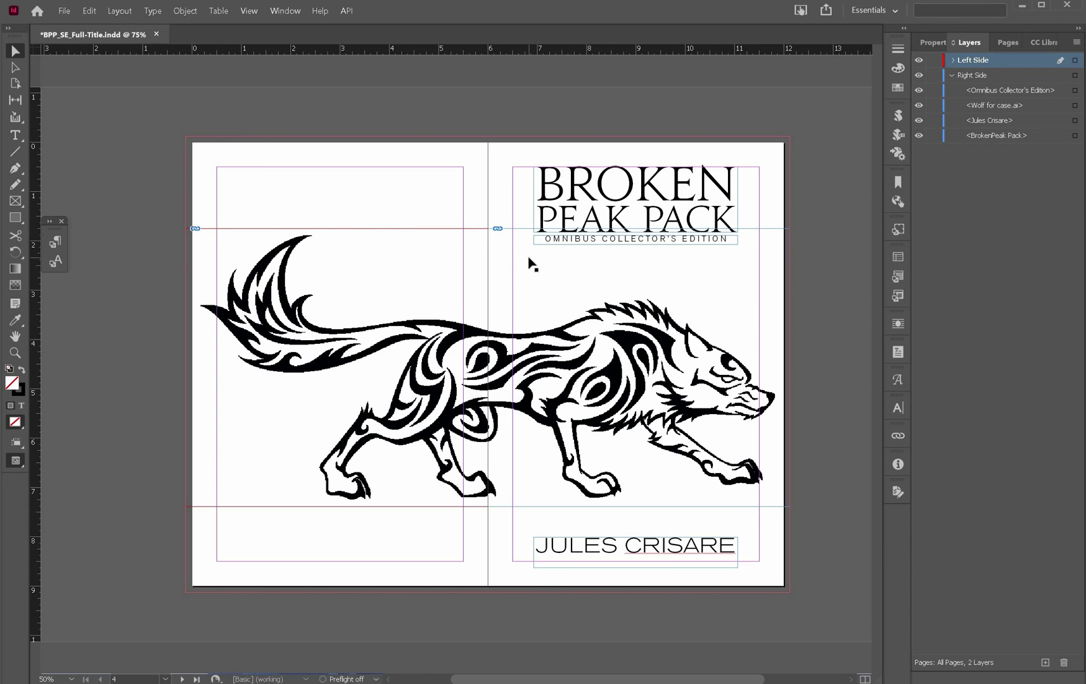
# - Draw a narrow text frame about 0.3 in wide and 2.9 in high across the top edge of the left page, and select it
pyautogui.click(505, 356)
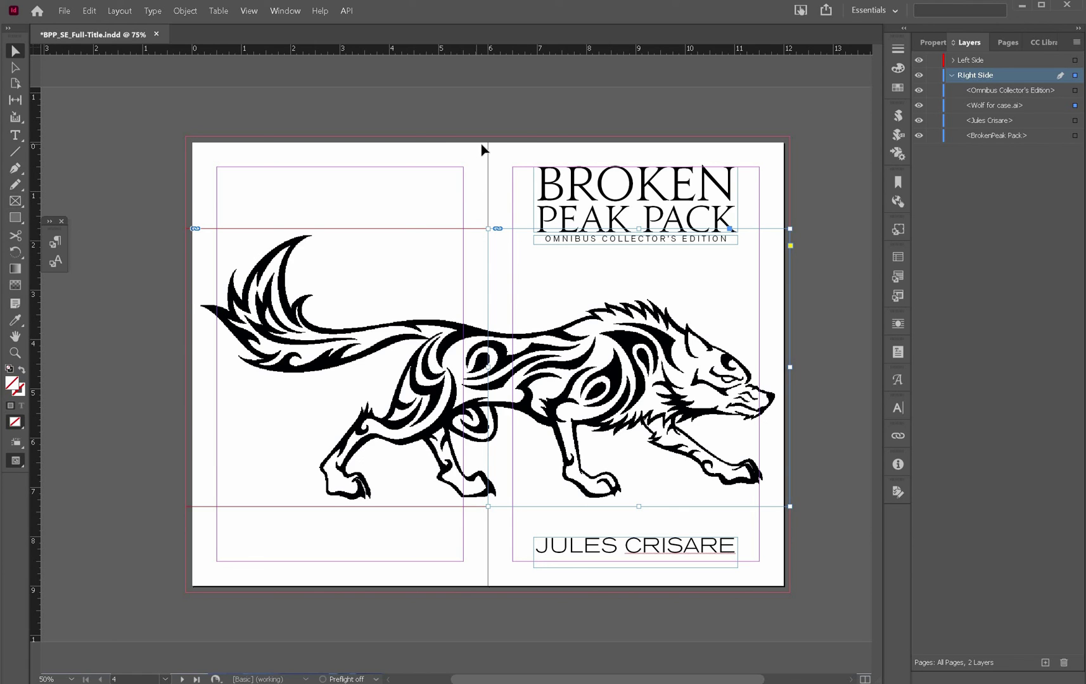
pyautogui.click(15, 99)
pyautogui.click(16, 67)
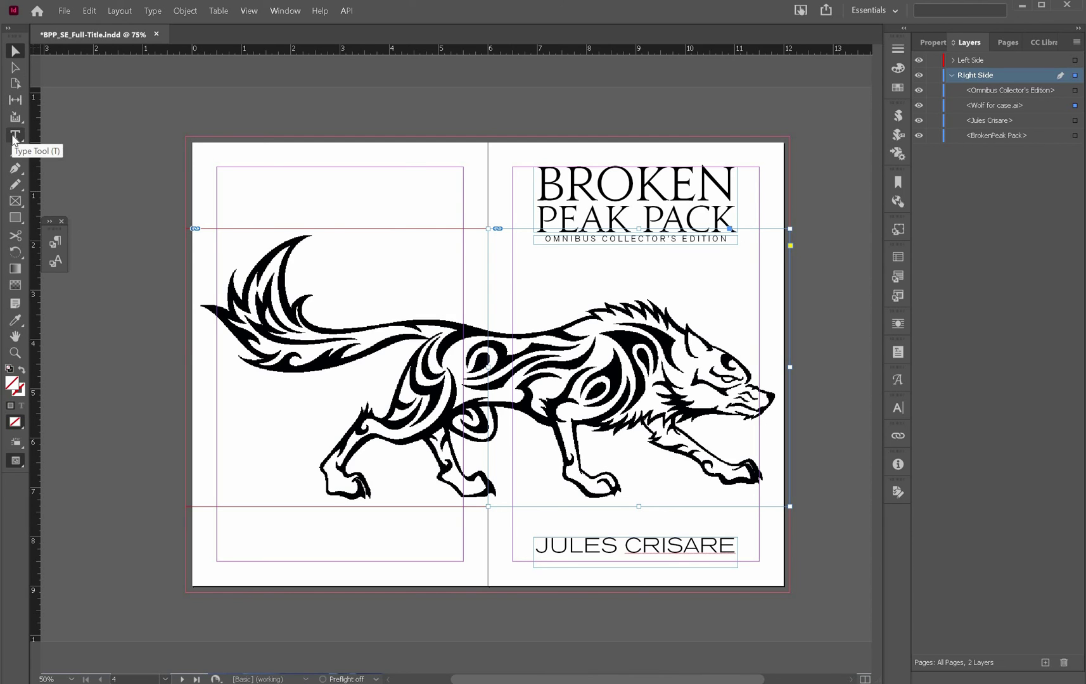
pyautogui.click(15, 135)
pyautogui.moveTo(405, 98); pyautogui.dragTo(419, 239)
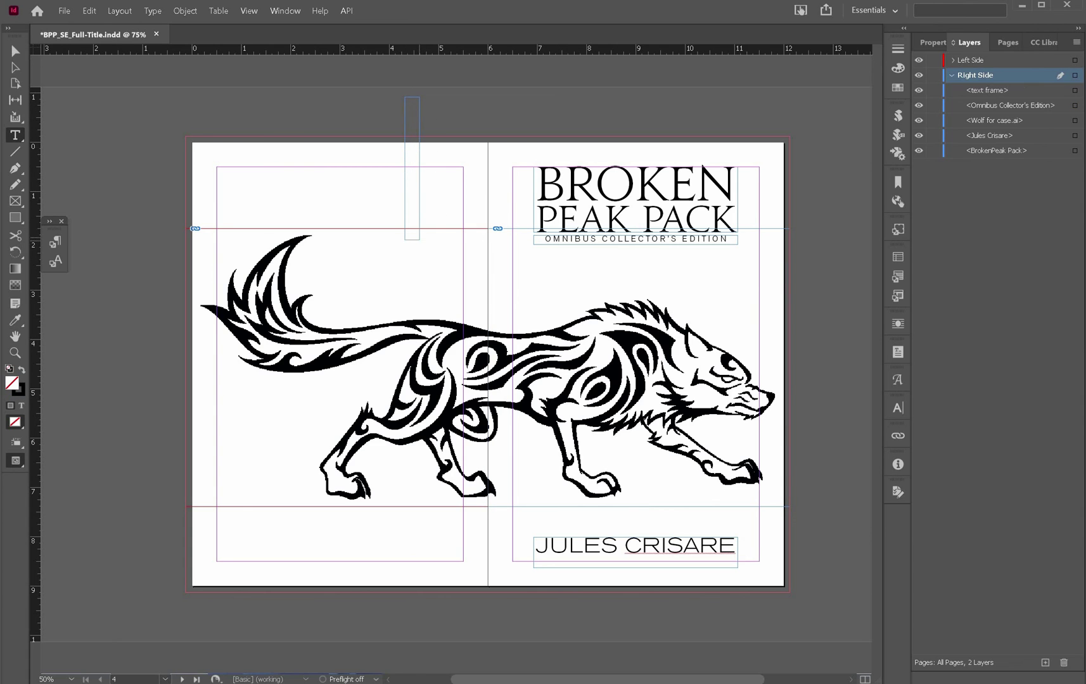
pyautogui.click(930, 41)
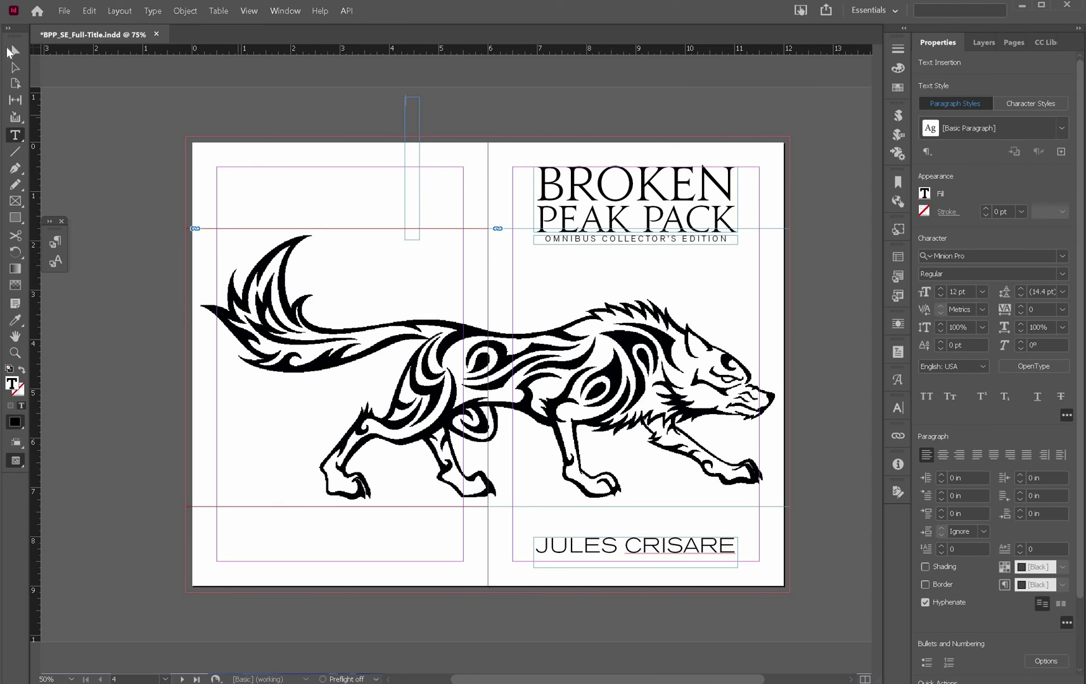
pyautogui.press('Escape')
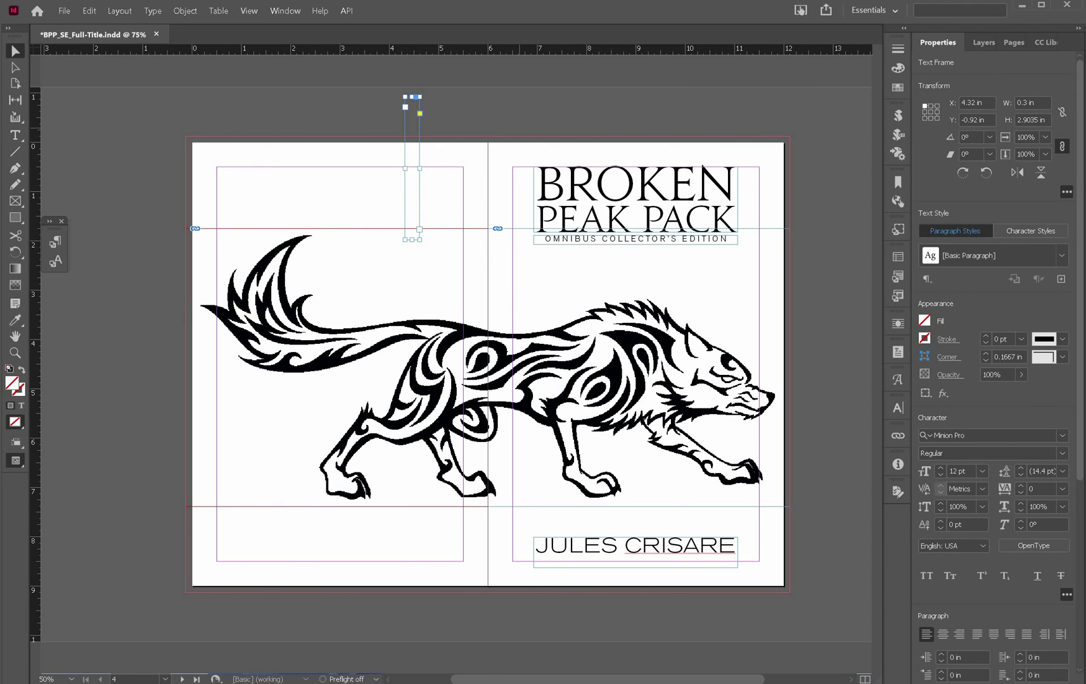
# - Set the narrow text frame's width to 0.125 in and its height to 9 in
pyautogui.hotkey('ctrl', 'a')
pyautogui.write('.125')
pyautogui.press('Tab')
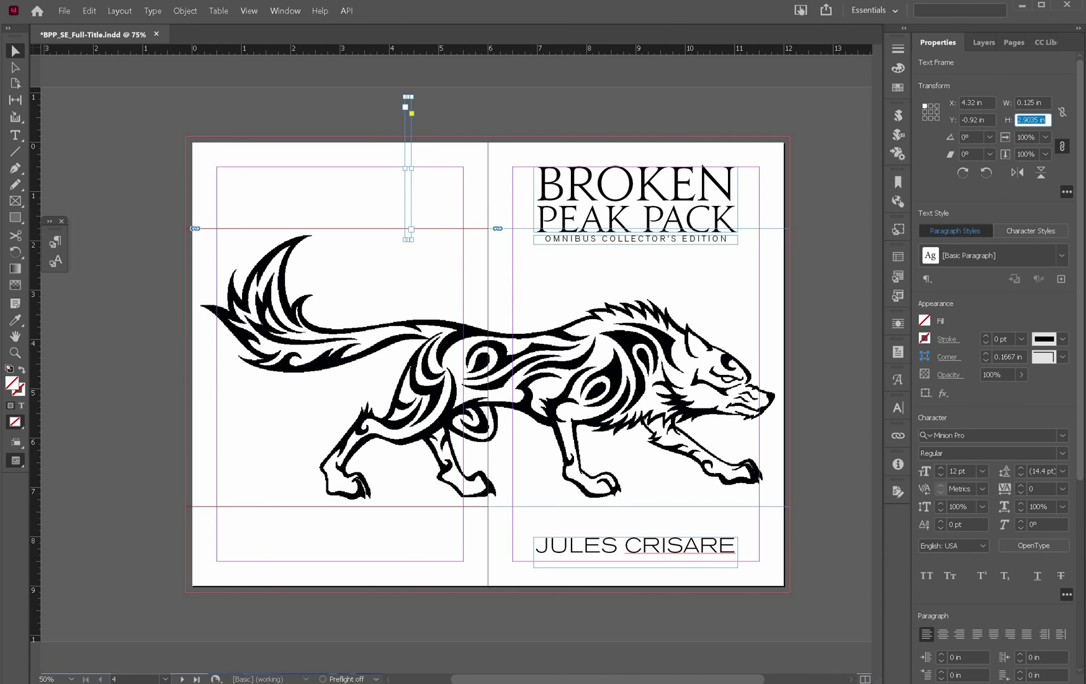
pyautogui.write('9')
pyautogui.press('Return')
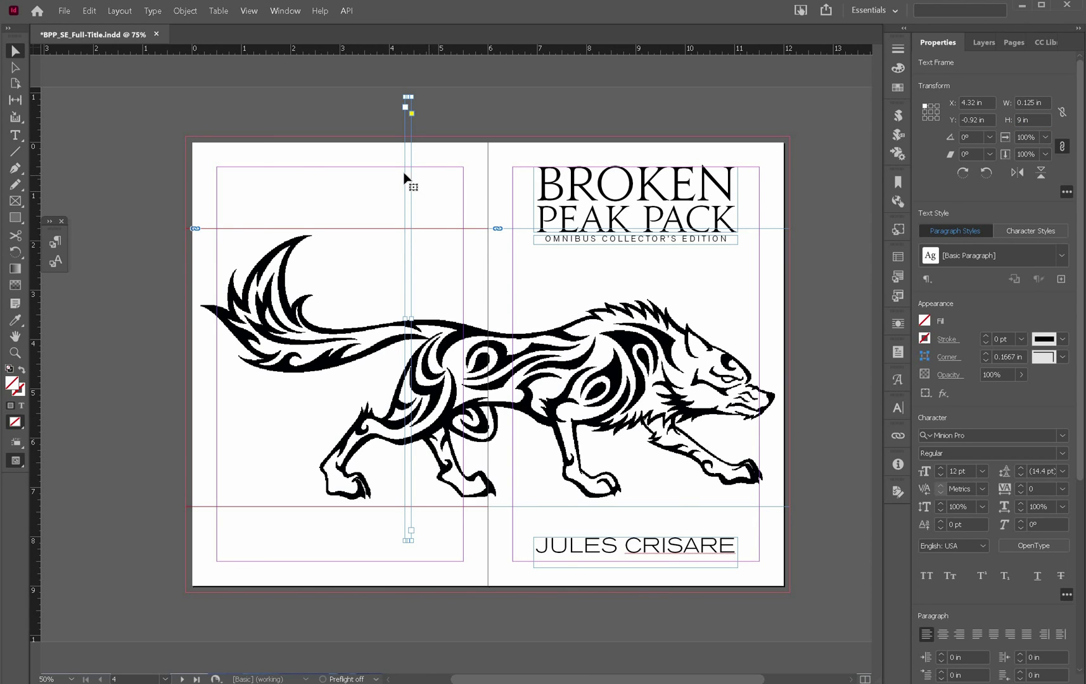
# - Align the narrow text frame to the left page's spine edge and place a duplicate against the spine on the right page
pyautogui.moveTo(412, 182); pyautogui.dragTo(484, 223)
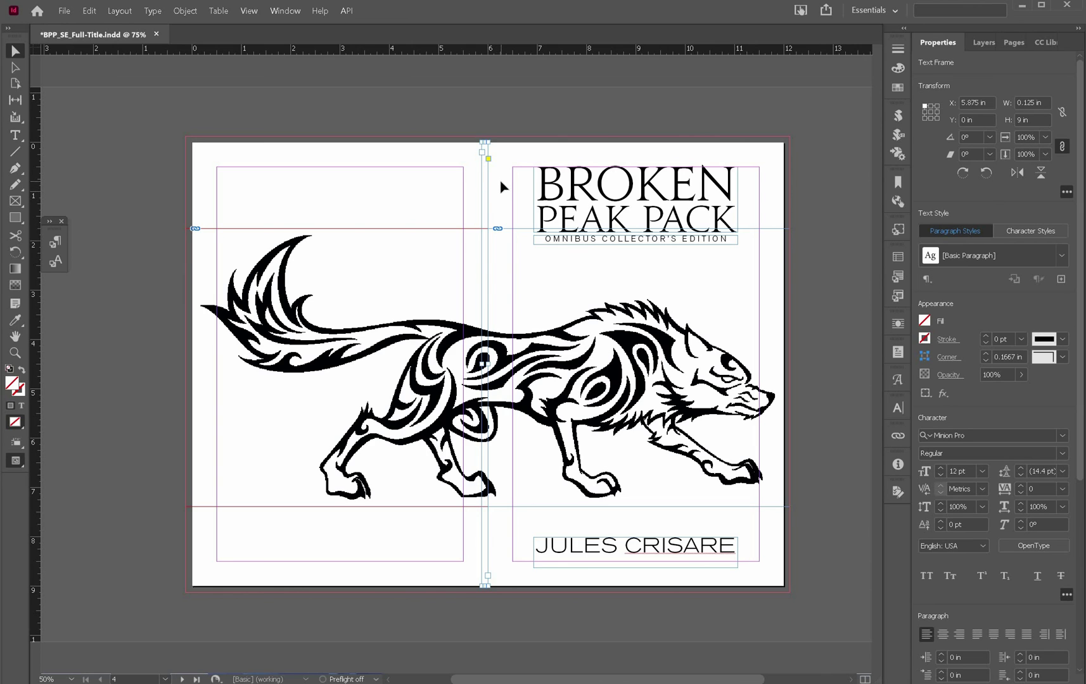
pyautogui.moveTo(501, 186)
pyautogui.mouseDown()
pyautogui.moveTo(469, 179)
pyautogui.moveTo(496, 171)
pyautogui.mouseUp()
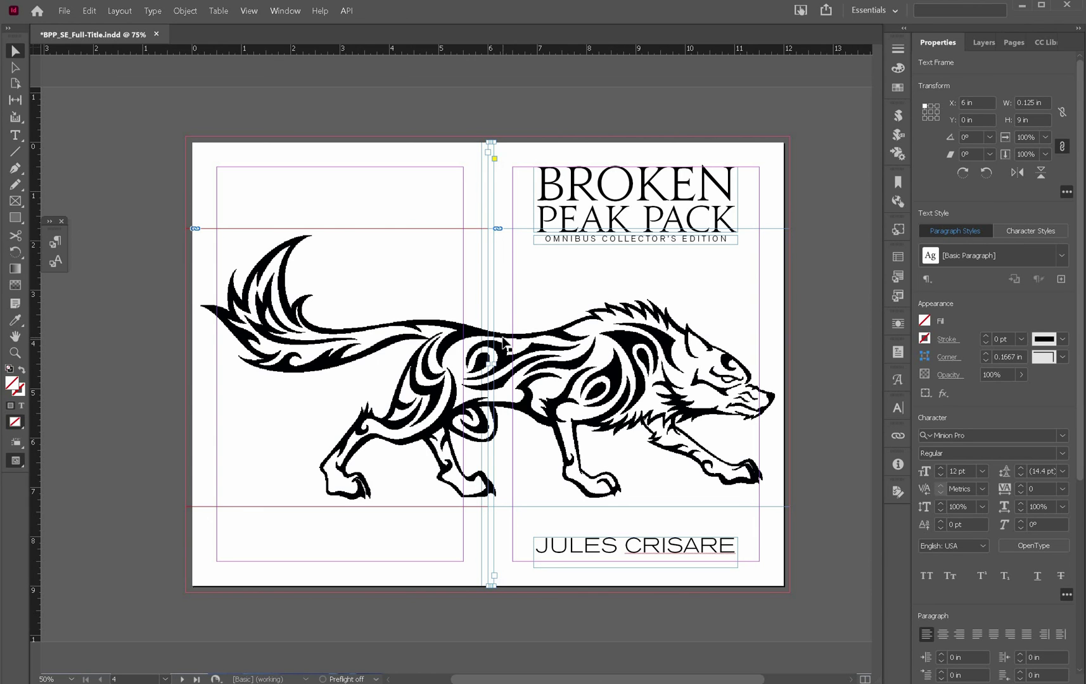
pyautogui.click(571, 371)
pyautogui.click(572, 373)
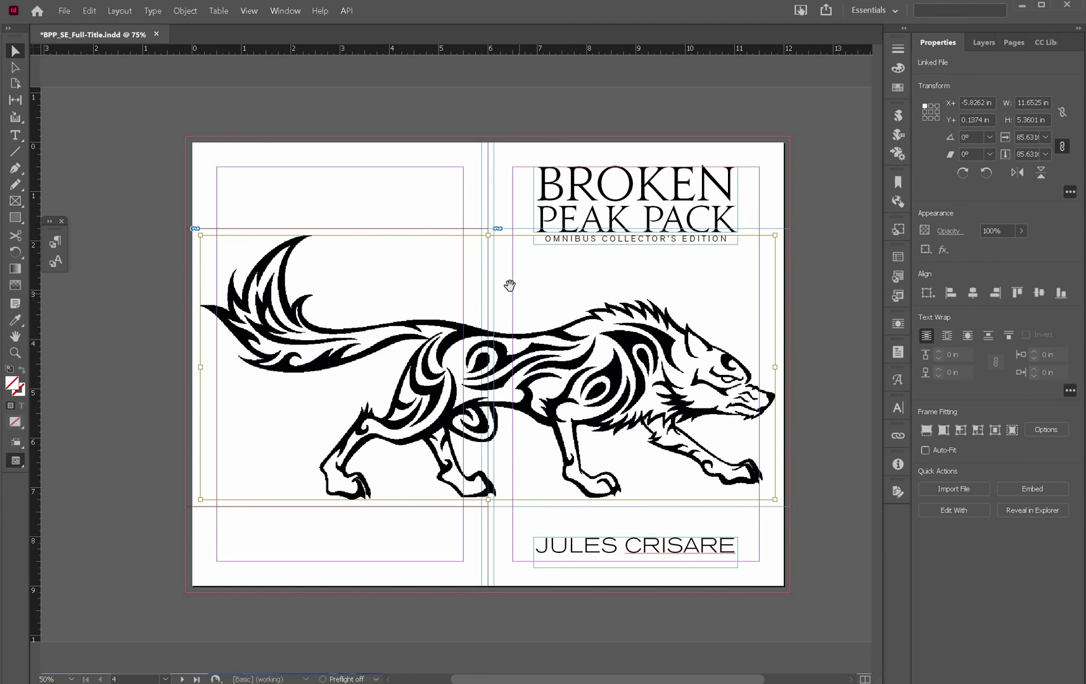
# - Hide the Left Side layer and move the left page's spine text frame from the Right Side layer to the Left Side layer
pyautogui.click(984, 42)
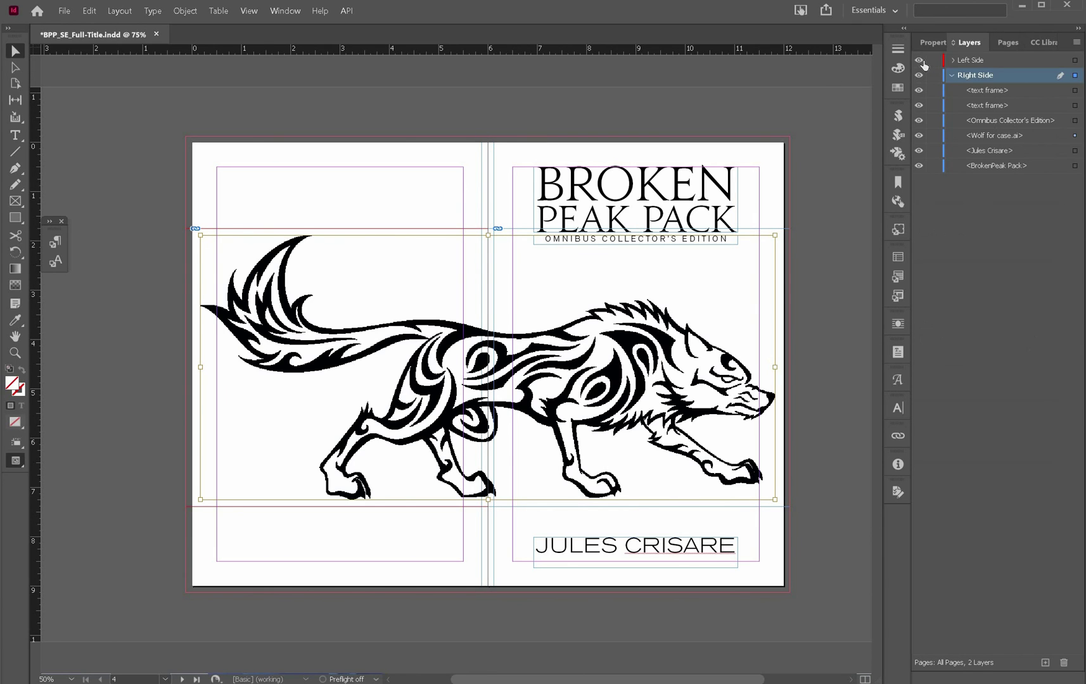
pyautogui.click(919, 60)
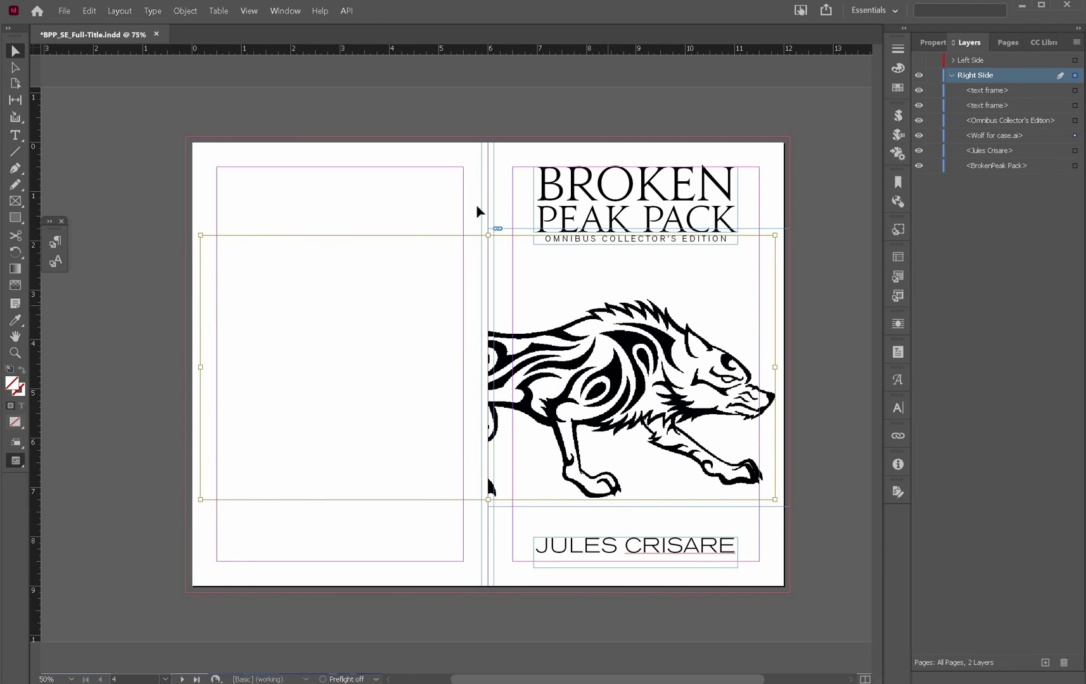
pyautogui.click(816, 106)
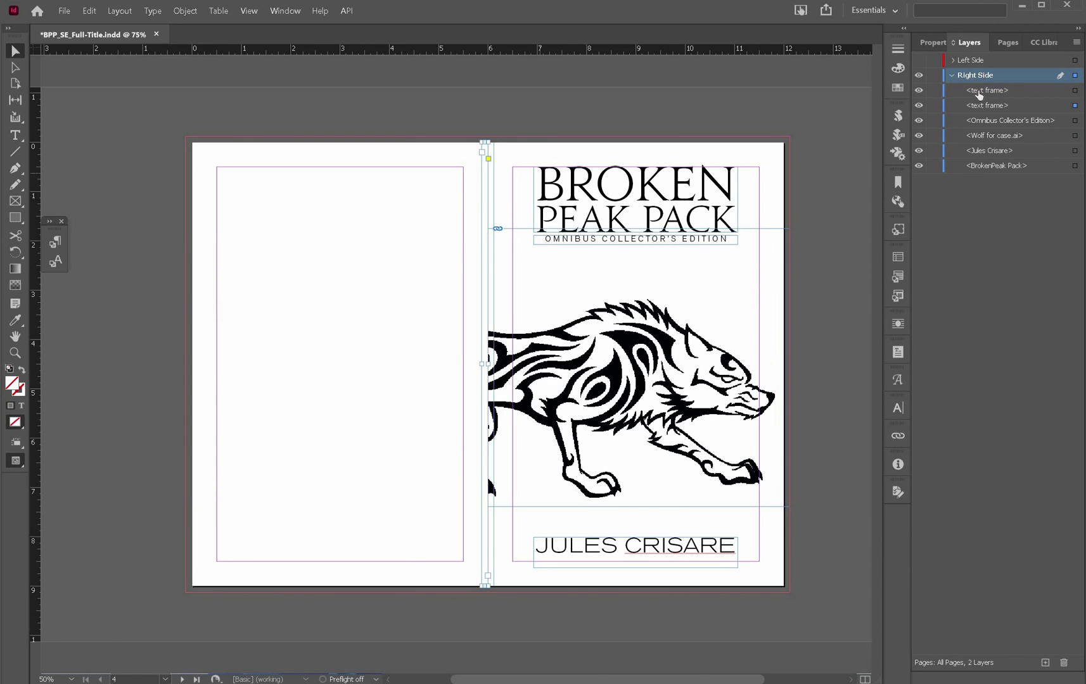
pyautogui.click(998, 106)
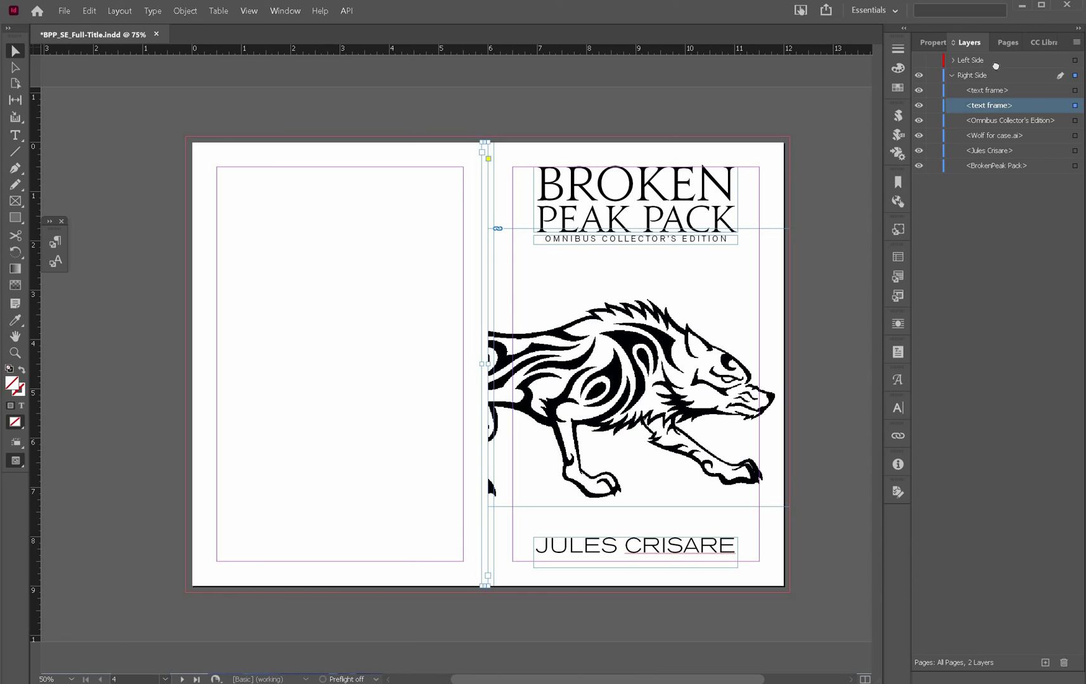
pyautogui.moveTo(988, 105); pyautogui.dragTo(976, 60)
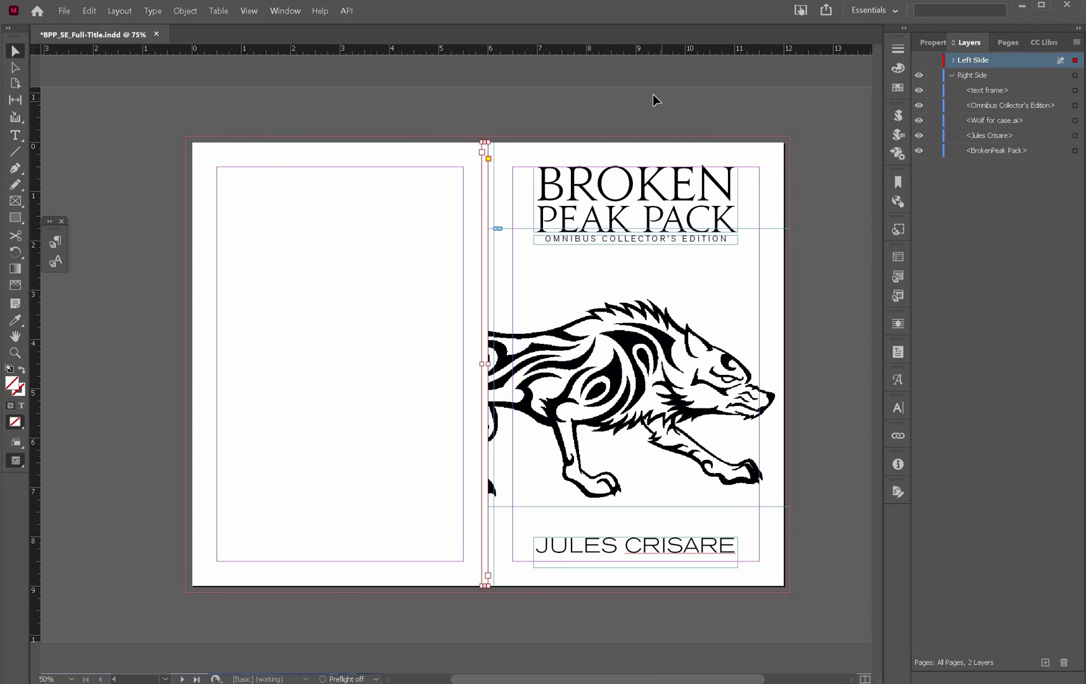
pyautogui.click(683, 122)
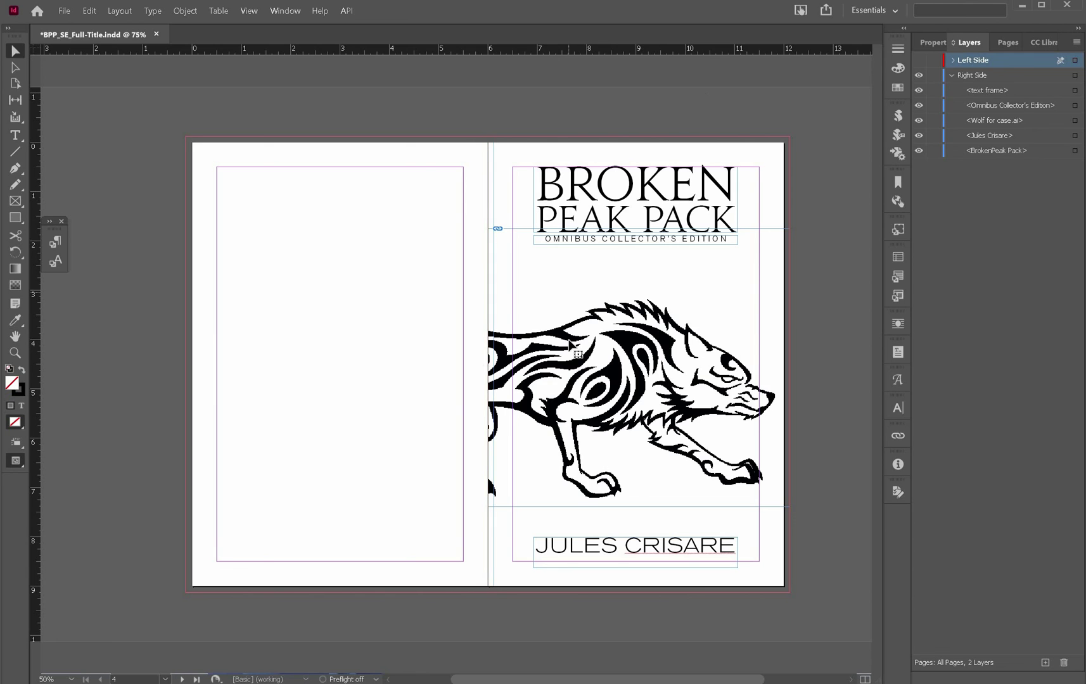
# - Crop the Right Side wolf frame to the spine strip's outer edge, 0.125 in from the spine, and show the Left Side layer
pyautogui.click(490, 277)
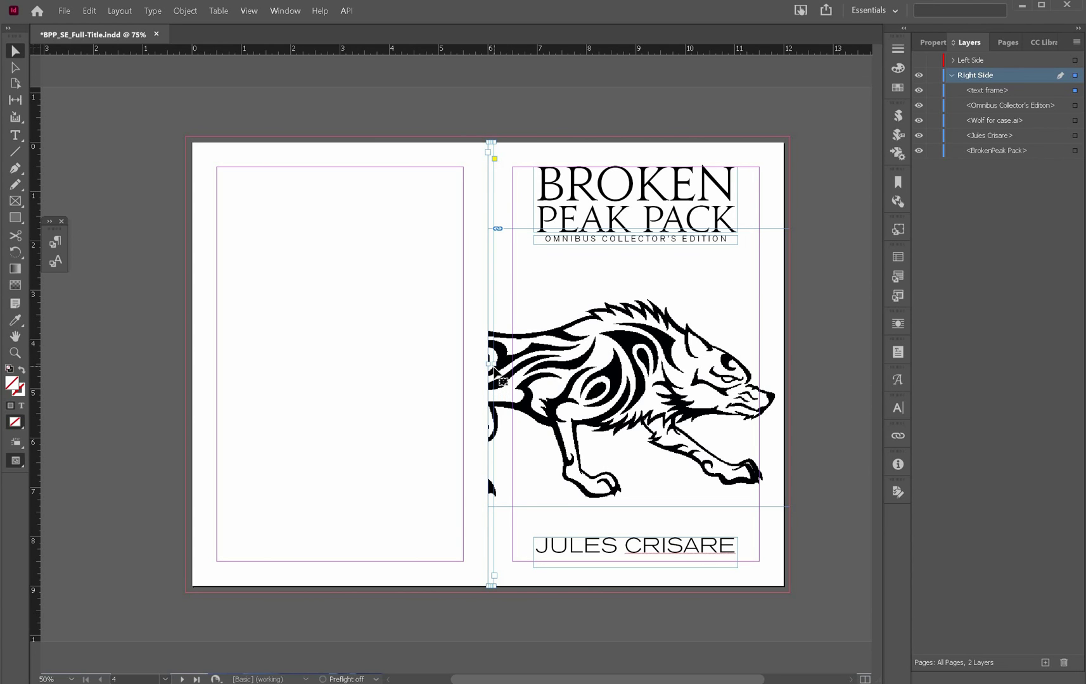
pyautogui.click(500, 368)
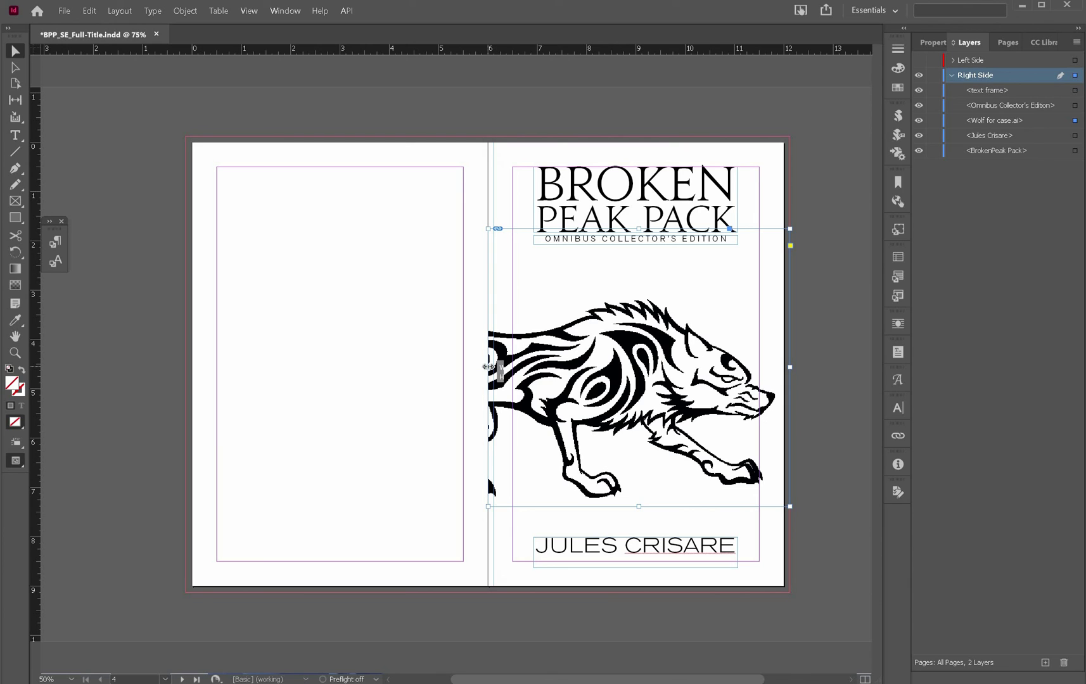
pyautogui.moveTo(488, 366); pyautogui.dragTo(498, 367)
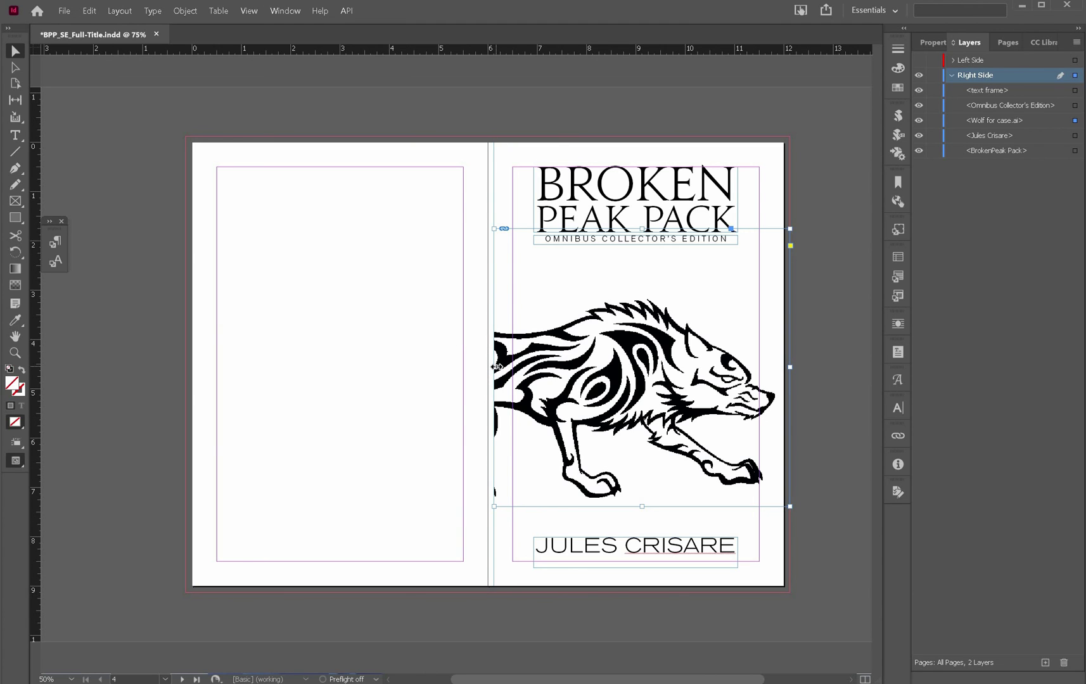
pyautogui.click(918, 59)
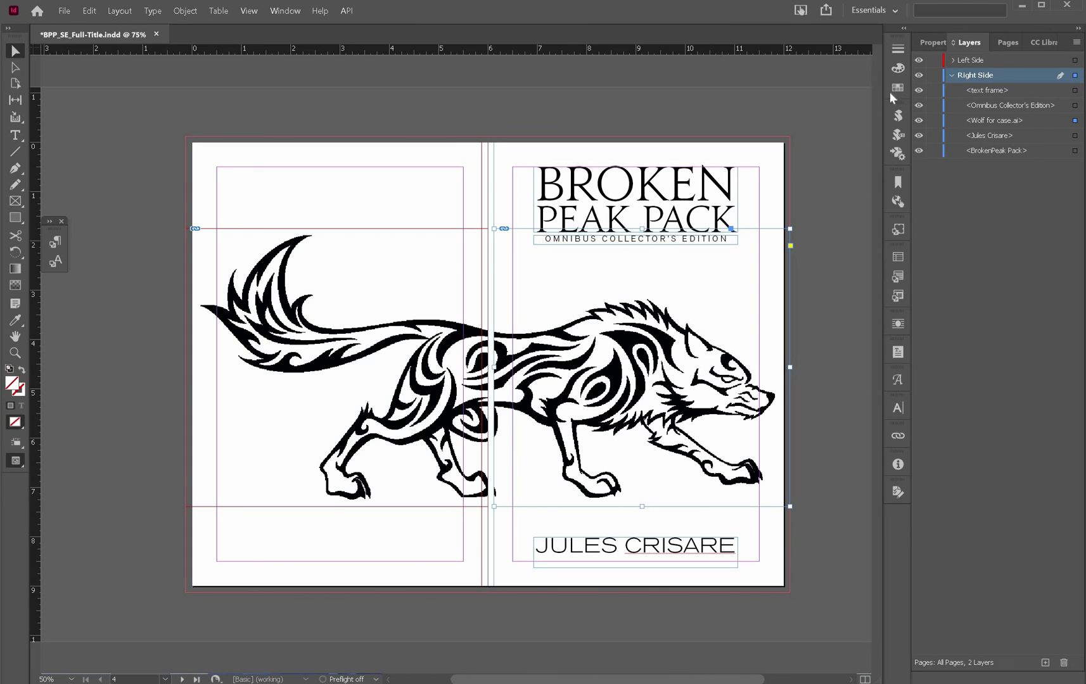
# - Try cropping the Left Side wolf frame to the outer edge of its spine strip, and extend the frame back to the spine
pyautogui.click(483, 368)
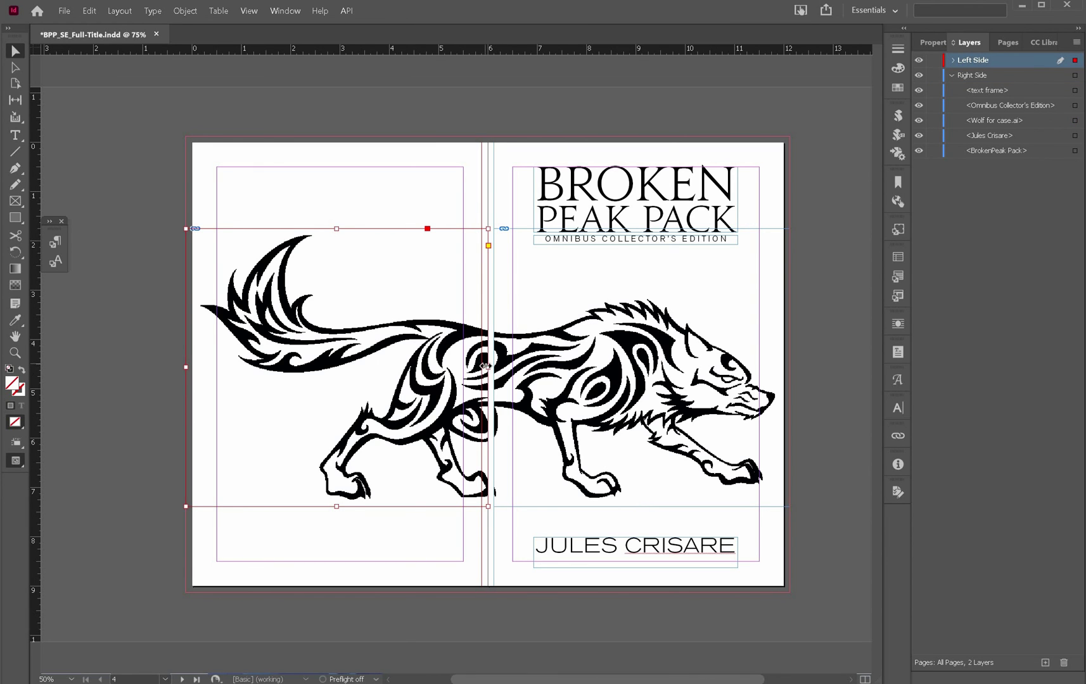
pyautogui.moveTo(485, 366); pyautogui.dragTo(551, 390)
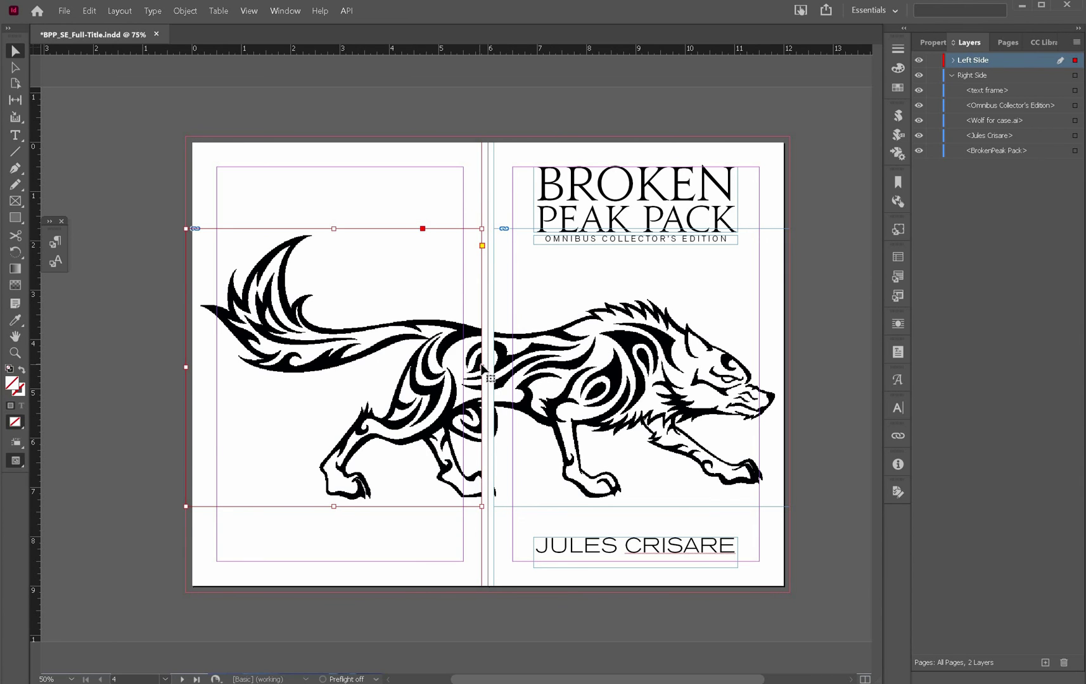
pyautogui.moveTo(482, 367); pyautogui.dragTo(488, 366)
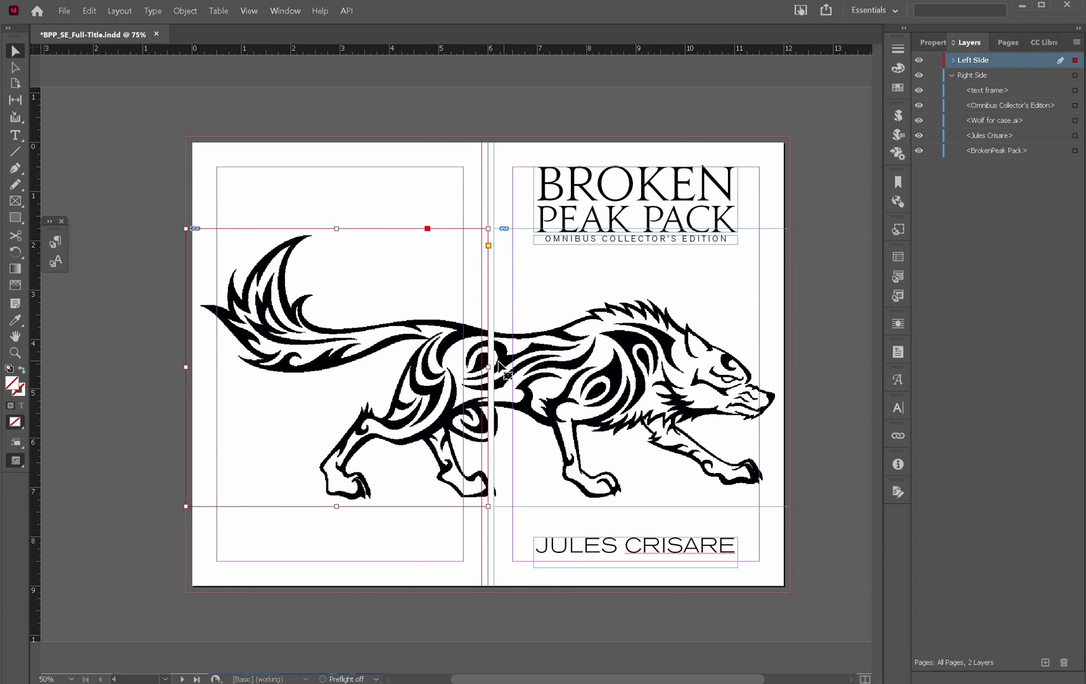
pyautogui.click(499, 362)
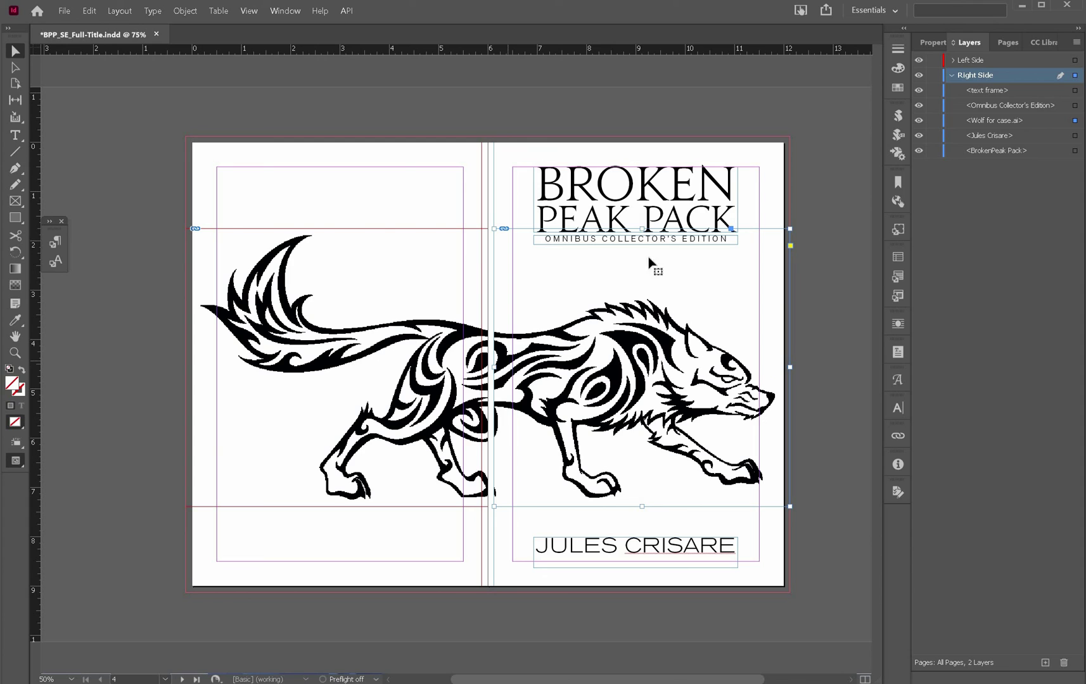
# - Hide the Left Side layer and extend the Right Side wolf frame back to the spine at X 6 in
pyautogui.click(918, 59)
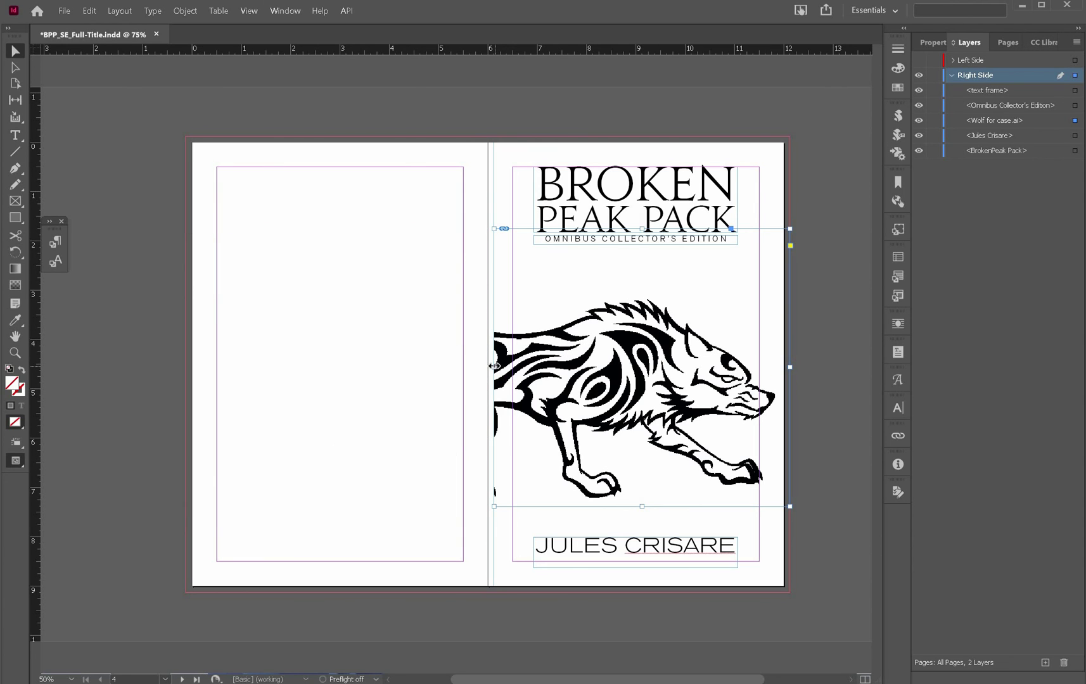
pyautogui.moveTo(494, 366); pyautogui.dragTo(490, 366)
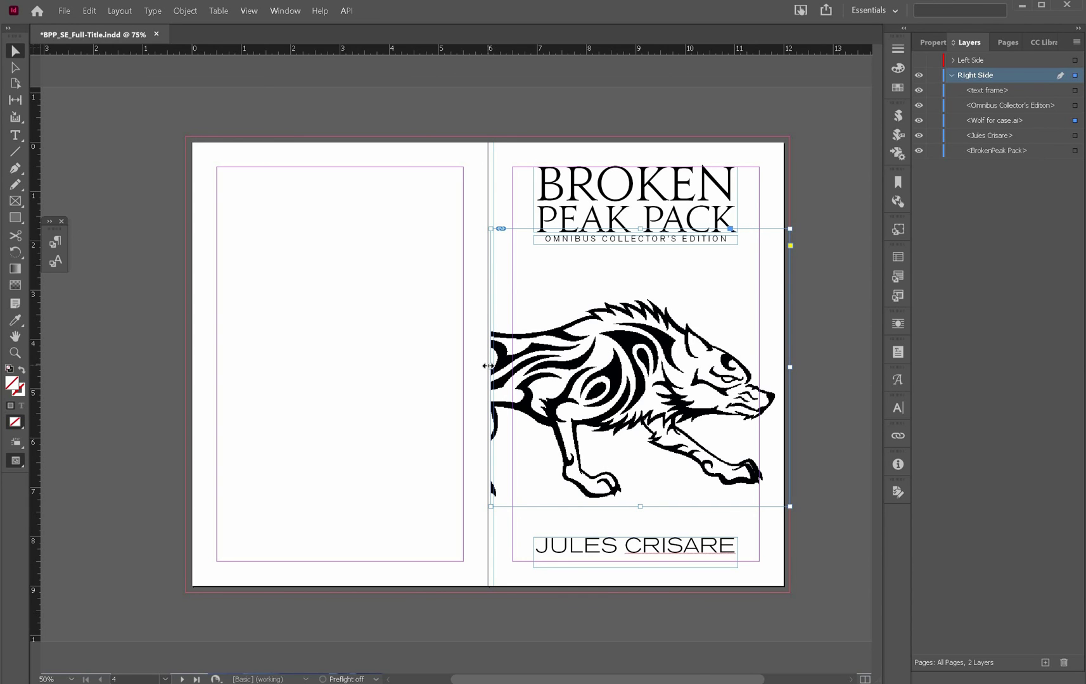
pyautogui.moveTo(488, 366); pyautogui.dragTo(488, 365)
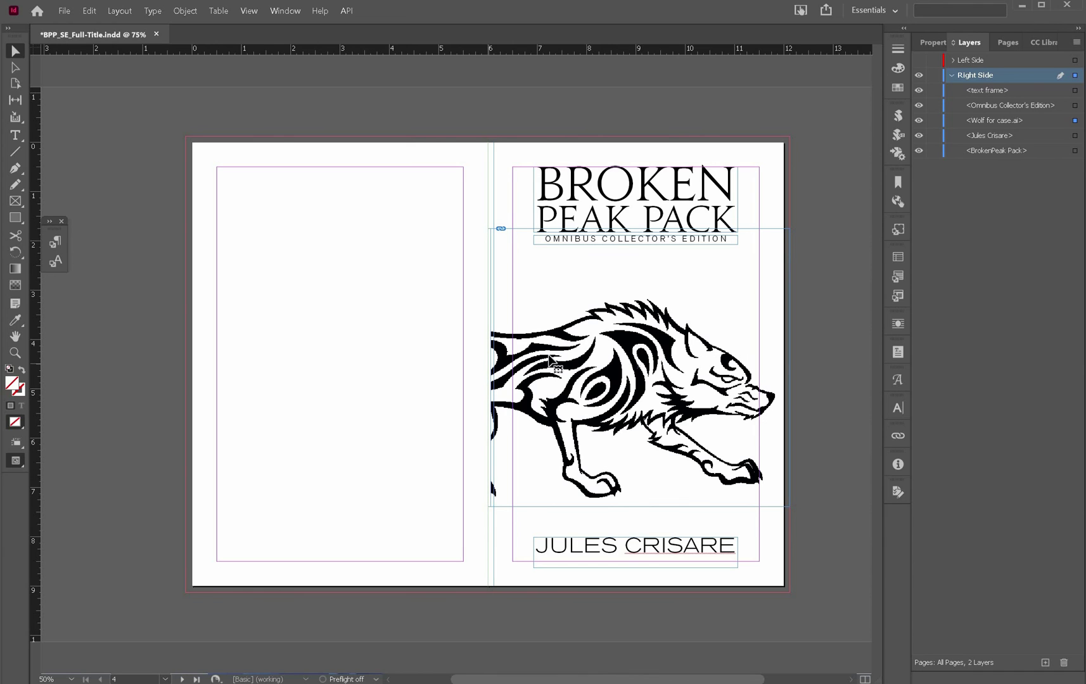
# - Shift the wolf image inside the Right Side frame away from the spine to a content X offset of -5.7151 in
pyautogui.click(588, 362)
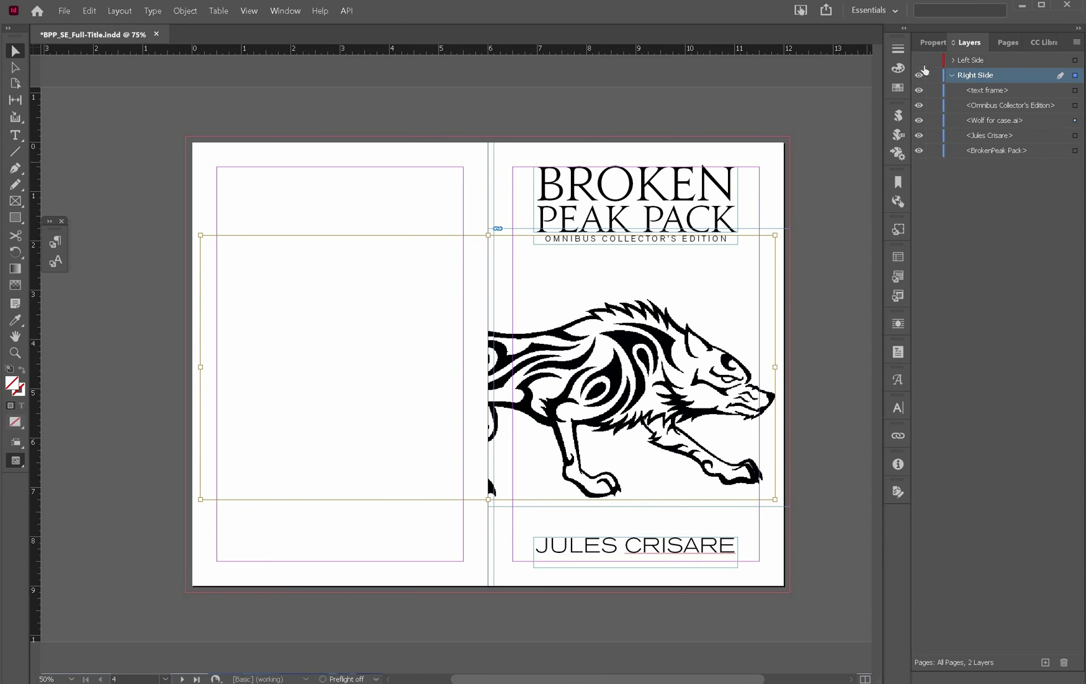
pyautogui.click(930, 42)
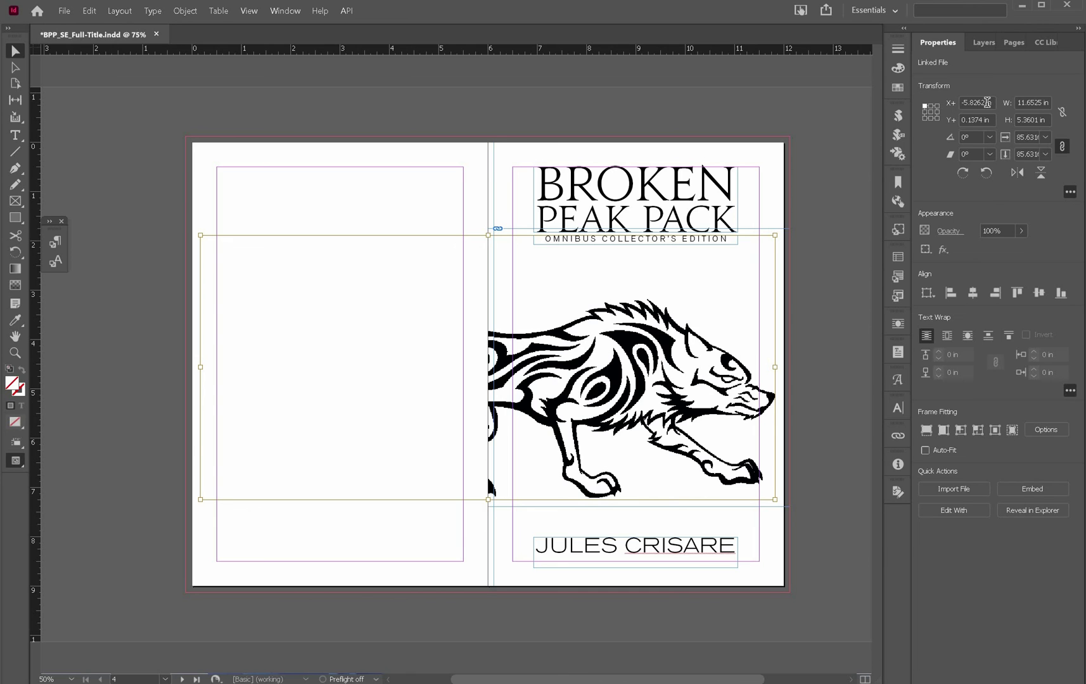
pyautogui.click(609, 377)
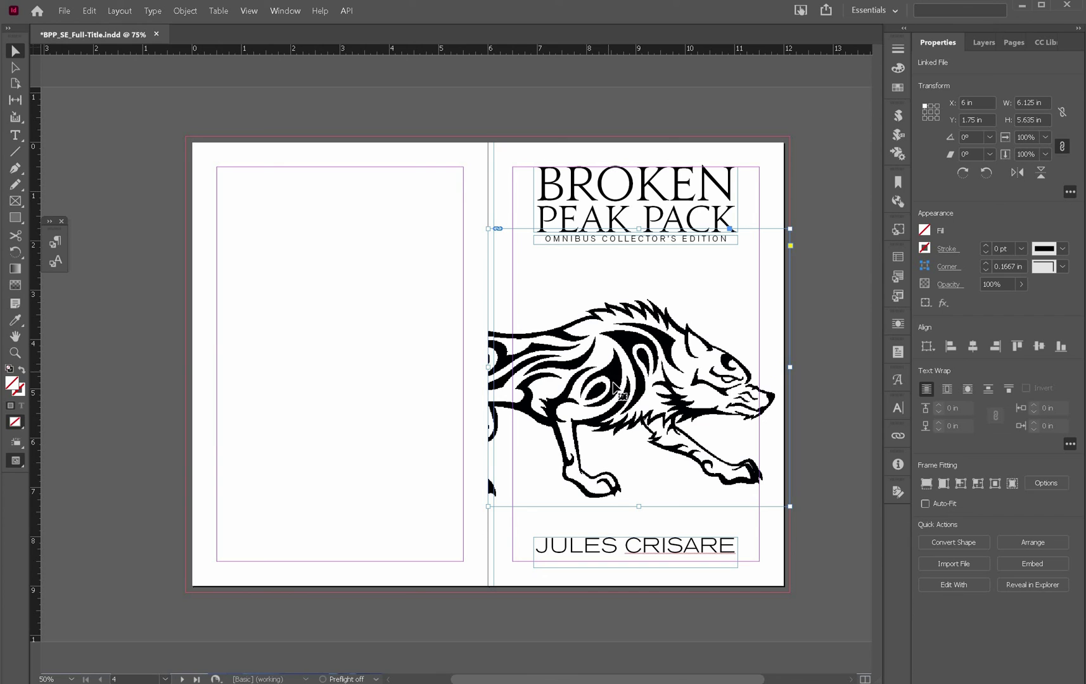
pyautogui.click(610, 380)
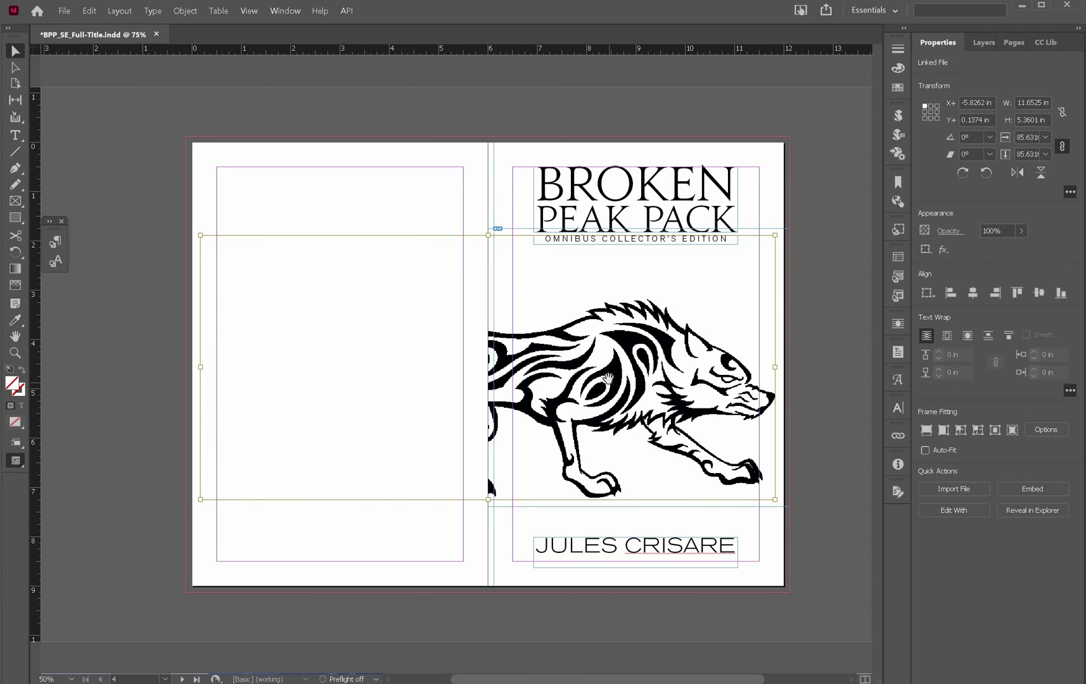
pyautogui.click(609, 379)
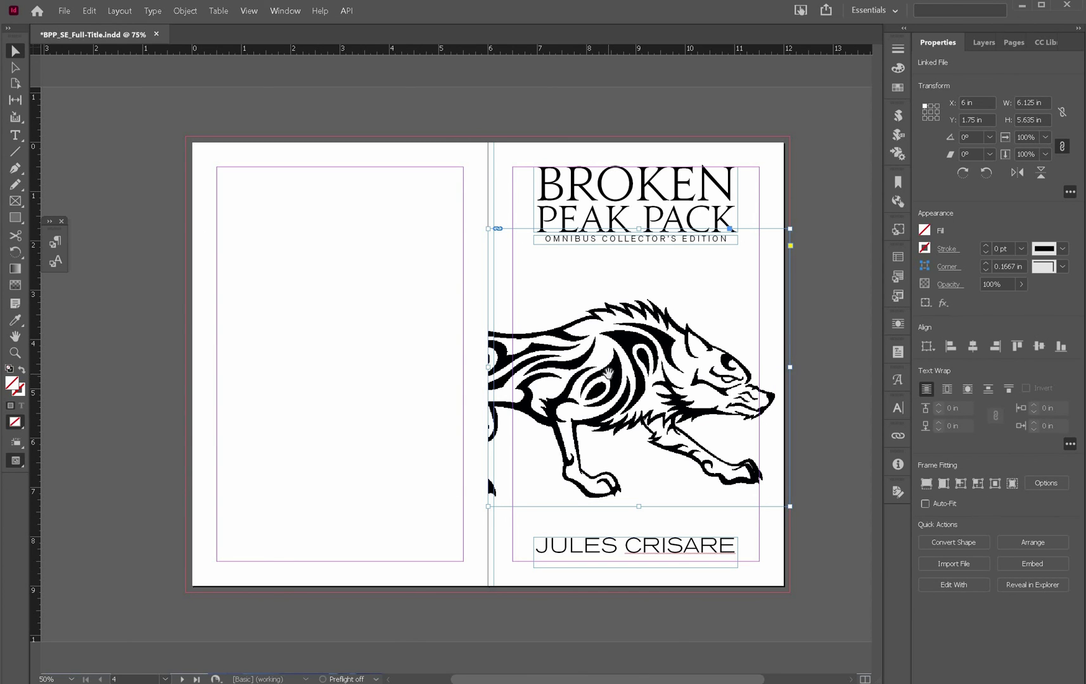
pyautogui.click(609, 376)
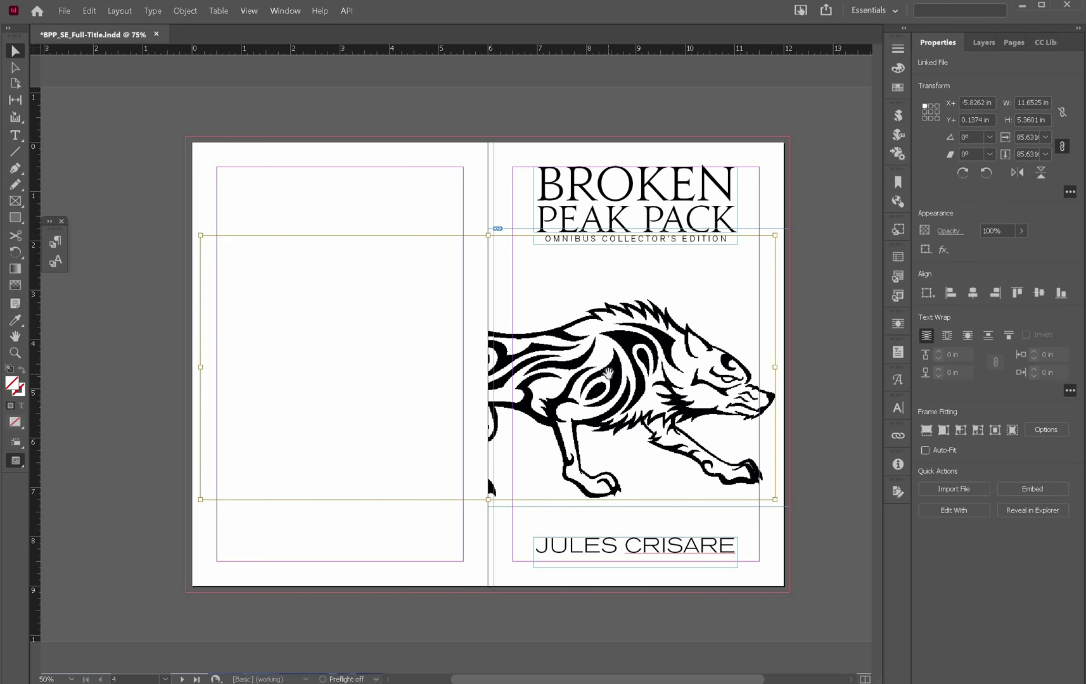
pyautogui.press('Right')
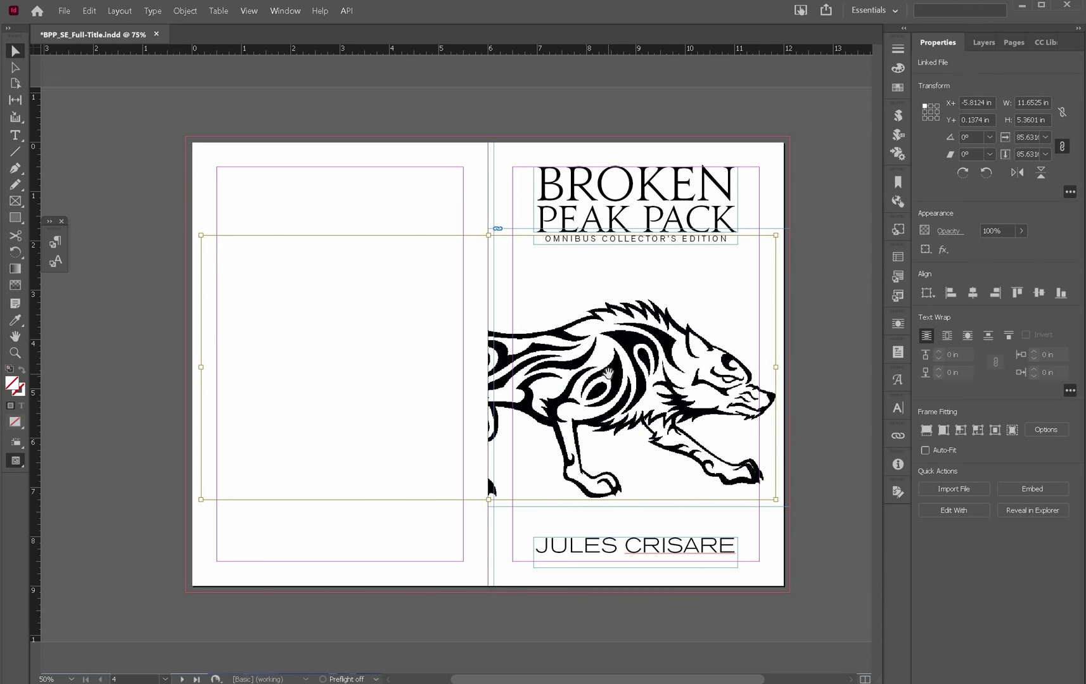
pyautogui.press('Right')
pyautogui.press('Right')
pyautogui.press('Right')
pyautogui.press('Right')
pyautogui.press('Right')
pyautogui.press('Right')
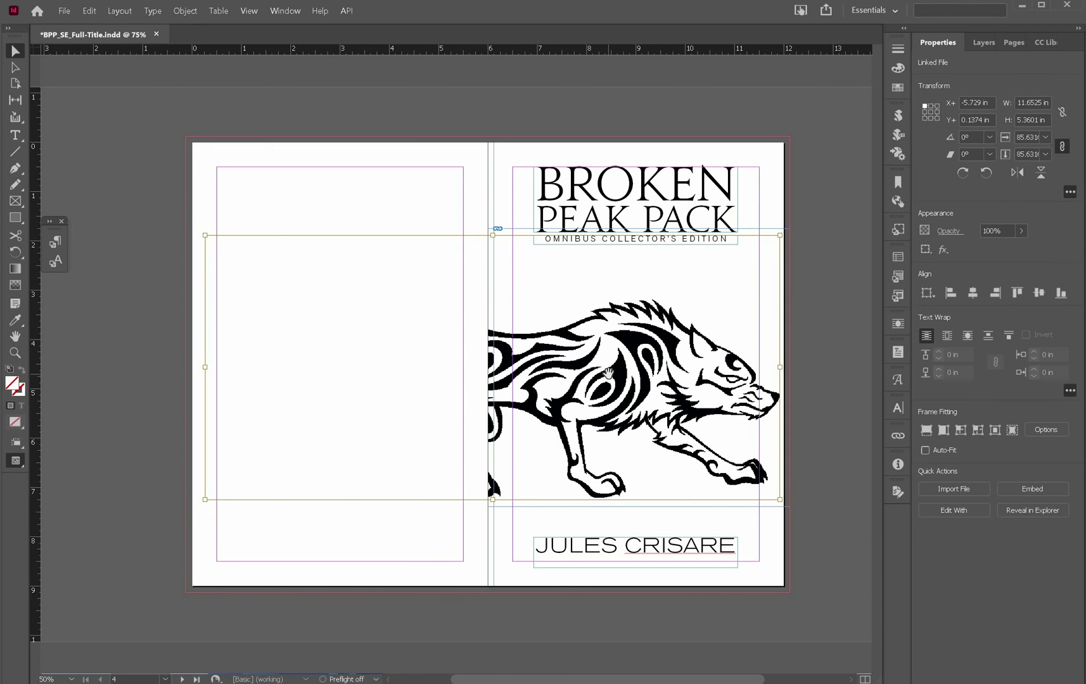
pyautogui.press('Right')
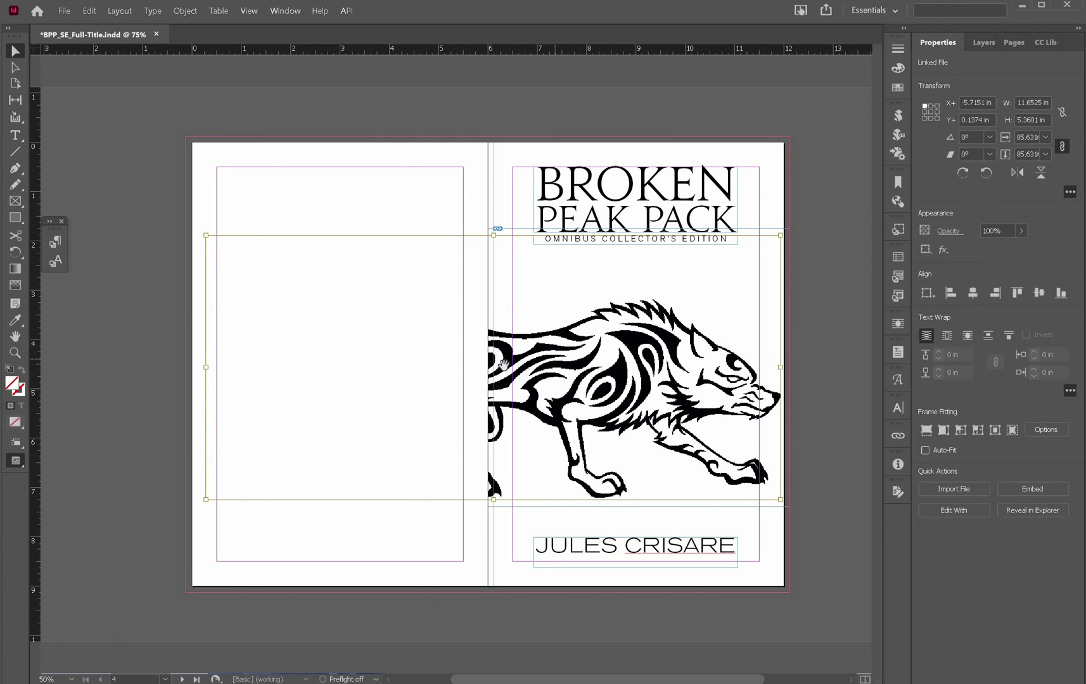
# - Hide the Right Side layer and show the Left Side layer
pyautogui.click(975, 42)
pyautogui.click(919, 75)
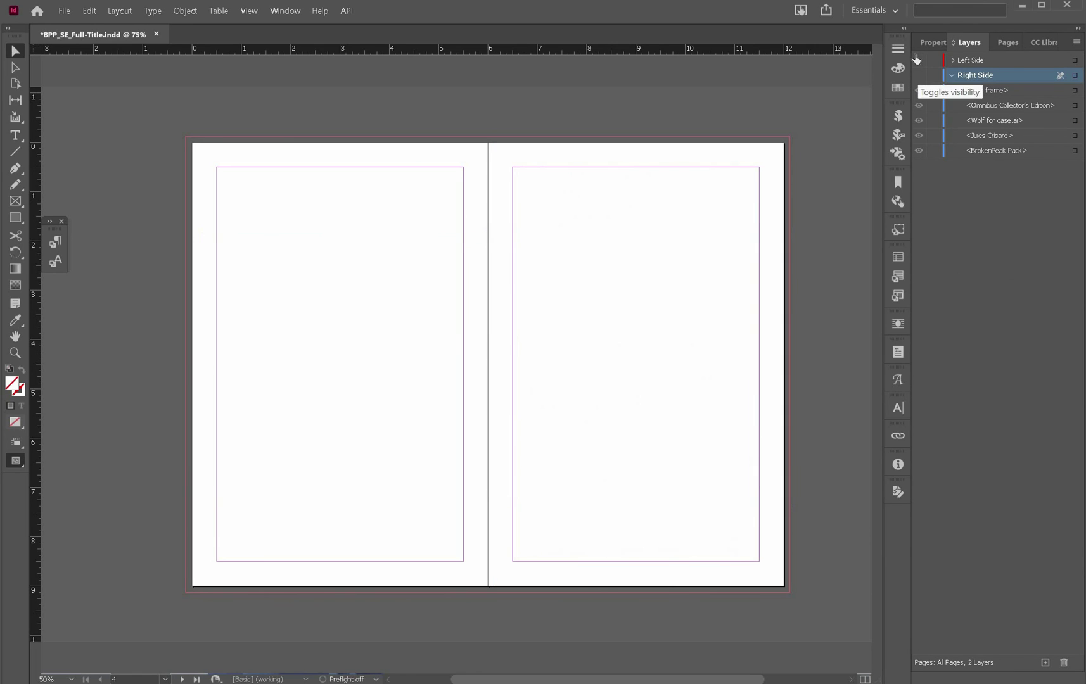
pyautogui.click(918, 60)
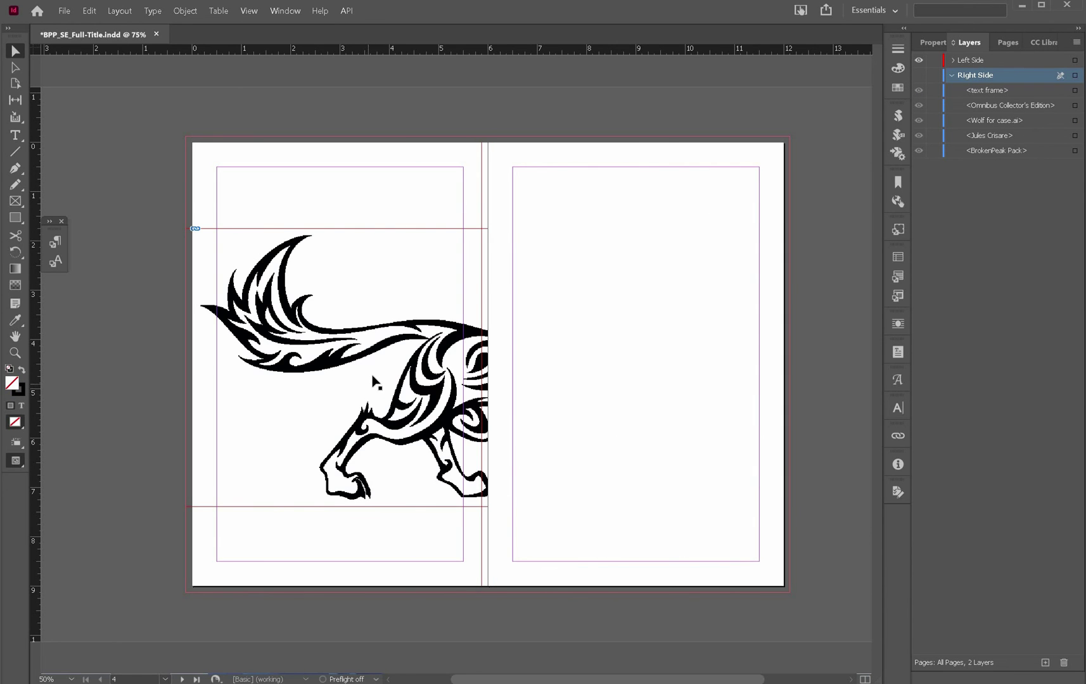
# - Shift the wolf image inside the Left Side frame away from the spine to a content X offset of 0.1599 in, and show the Right Side layer
pyautogui.click(344, 373)
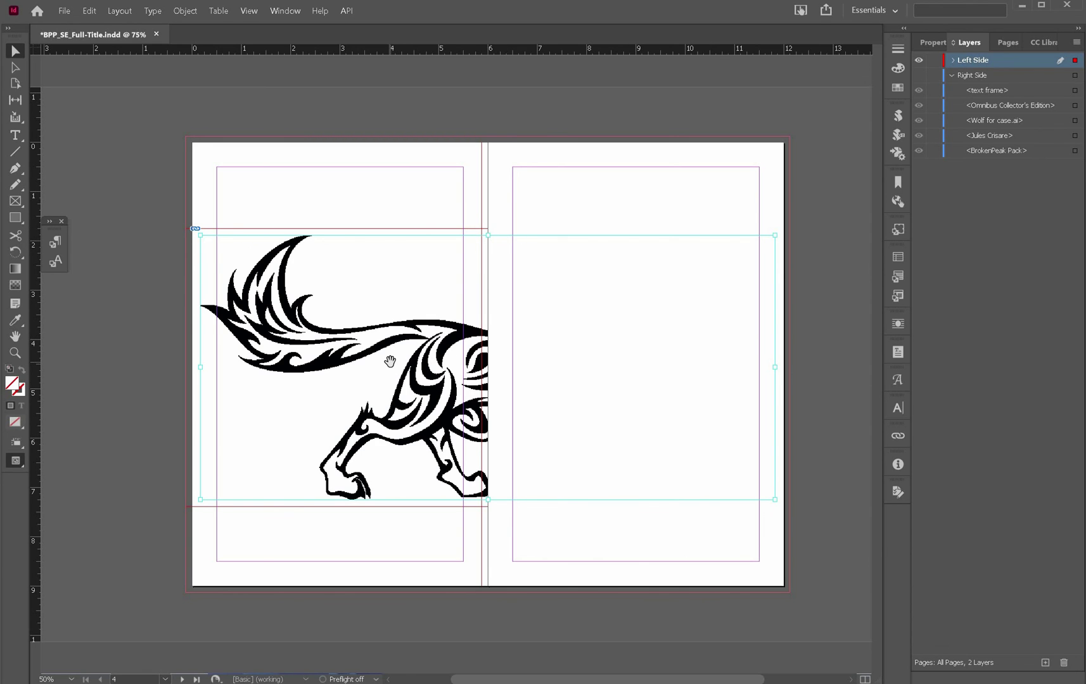
pyautogui.press('Left')
pyautogui.press('Left')
pyautogui.press('Left')
pyautogui.press('Left')
pyautogui.press('Left')
pyautogui.press('Left')
pyautogui.press('Left')
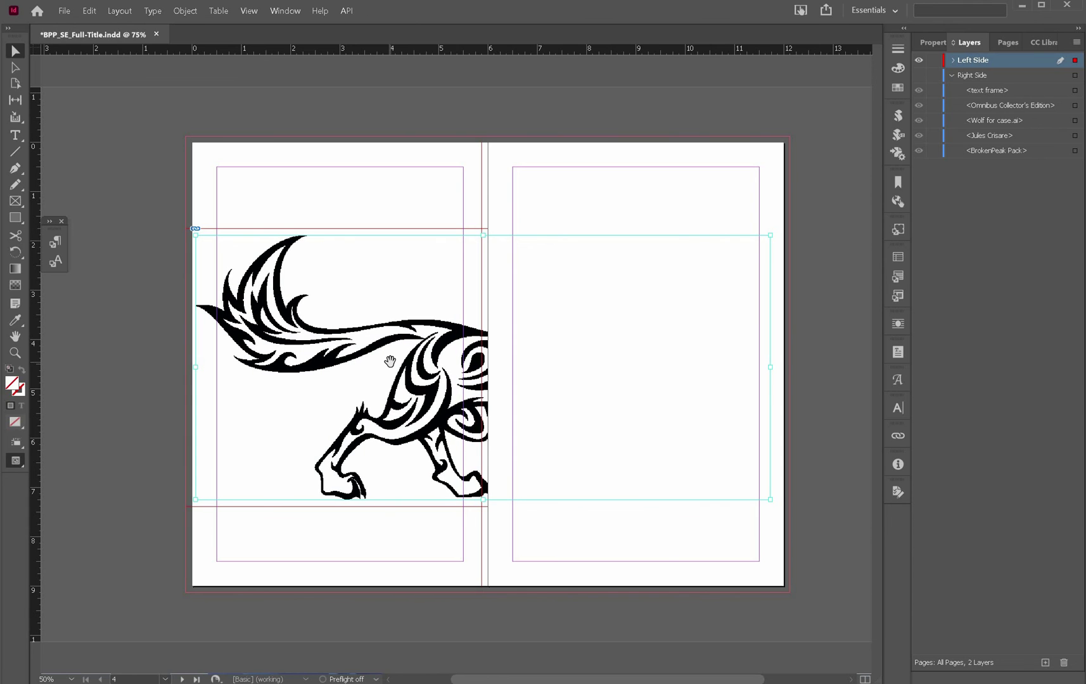
pyautogui.press('Left')
pyautogui.press('Left')
pyautogui.press('Left')
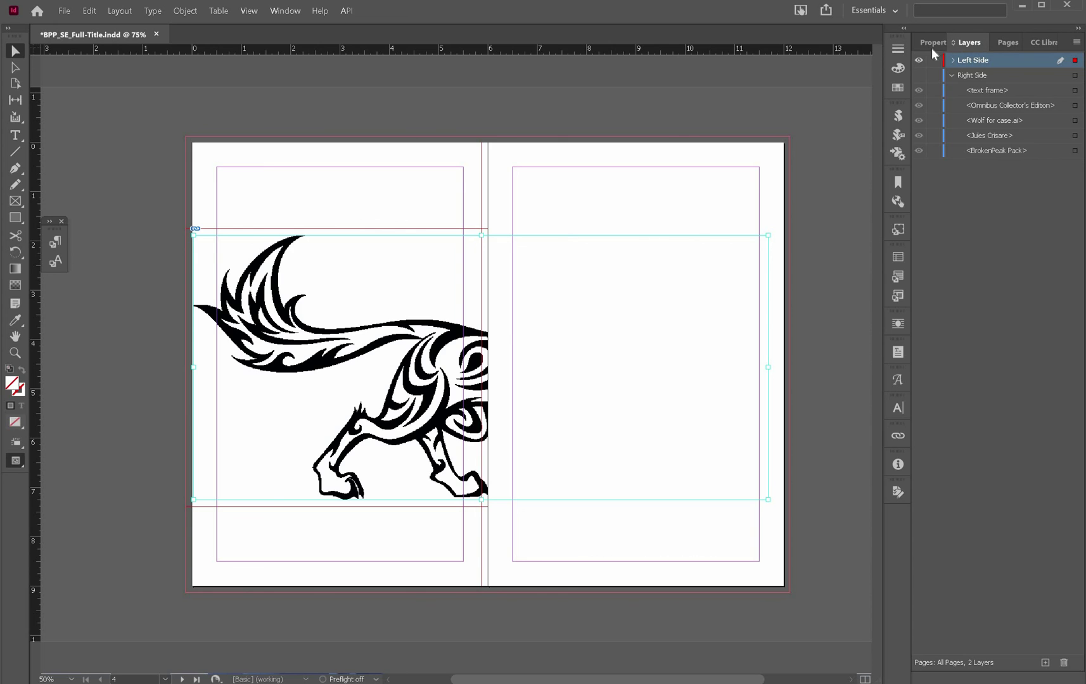
pyautogui.click(918, 75)
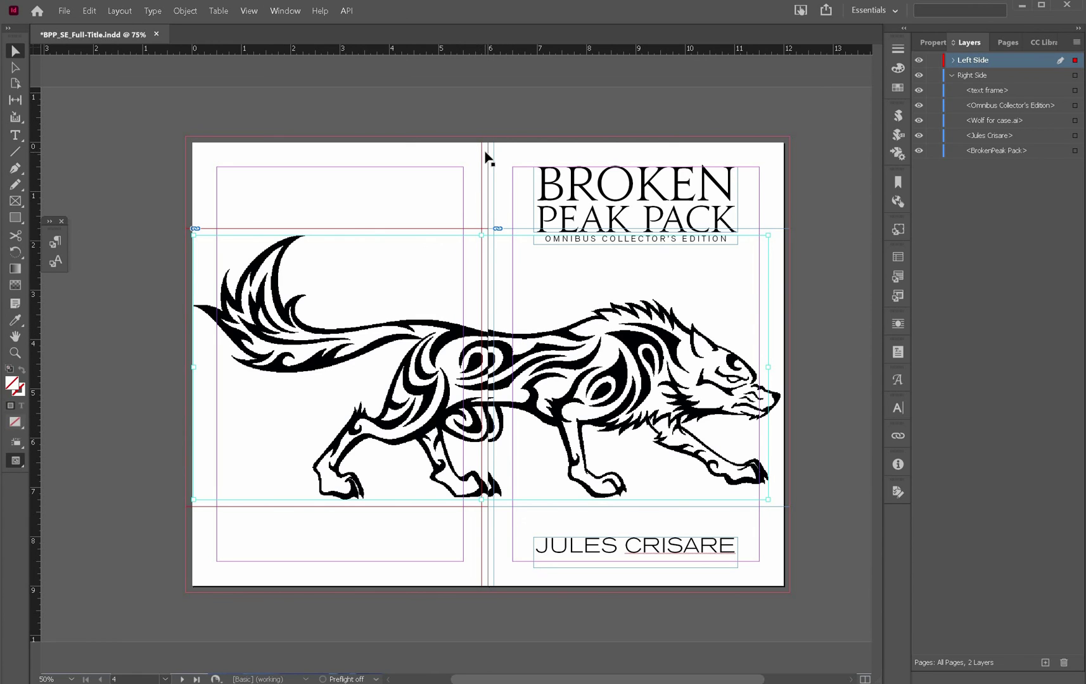
# - Fill the left page's 0.125 in spine strip with the Paper swatch
pyautogui.click(935, 44)
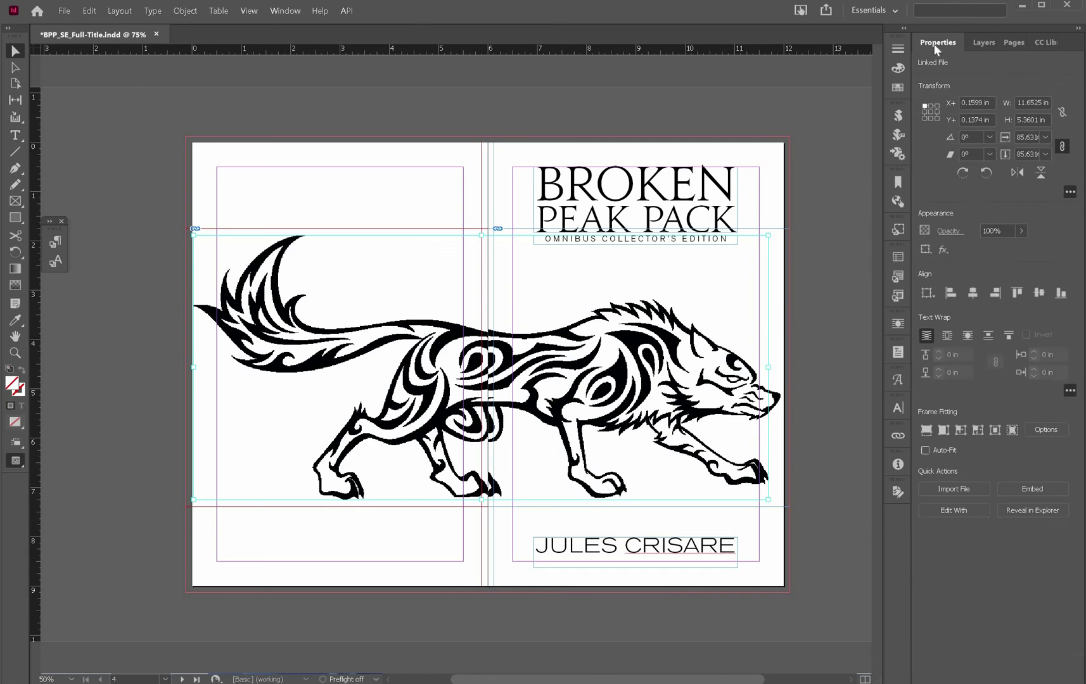
pyautogui.click(487, 156)
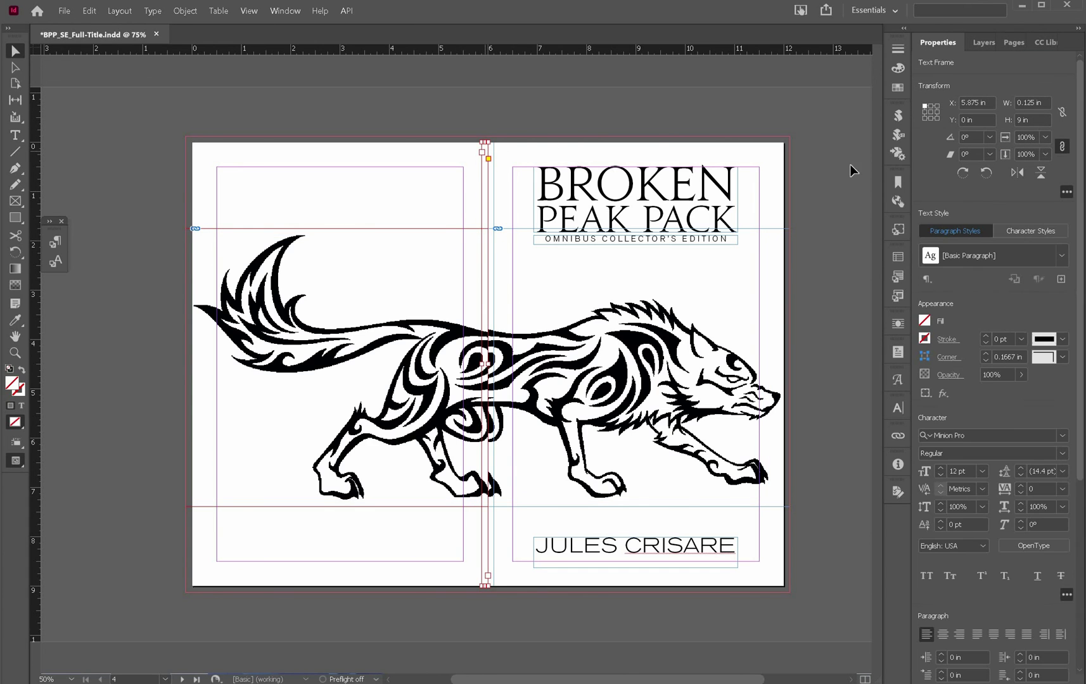
pyautogui.click(924, 321)
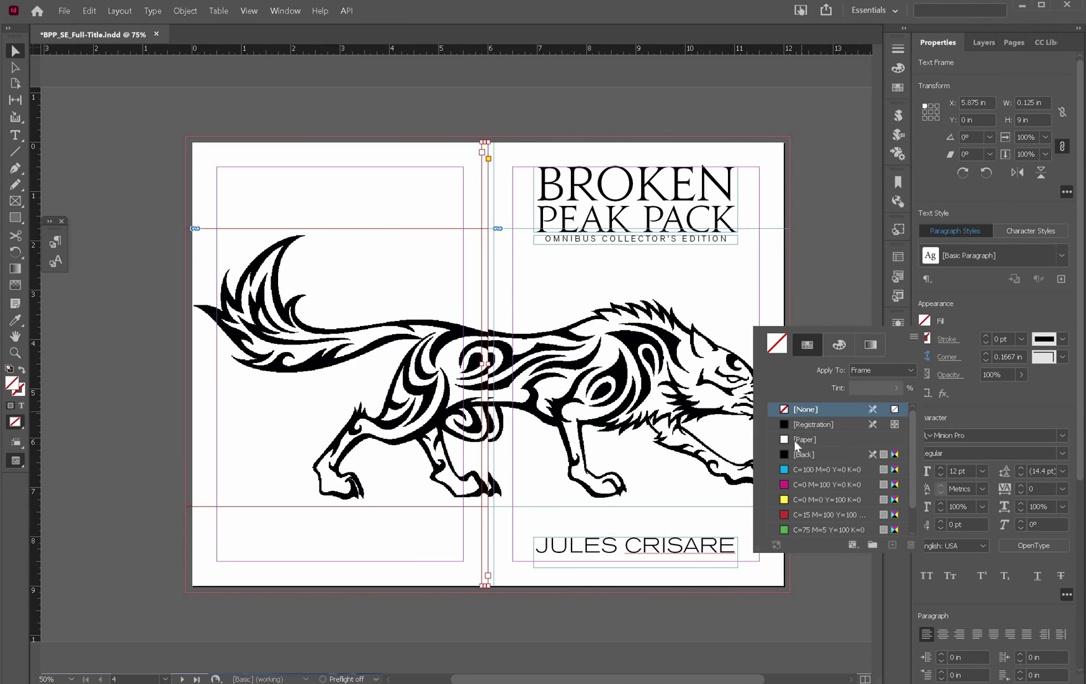
pyautogui.click(797, 441)
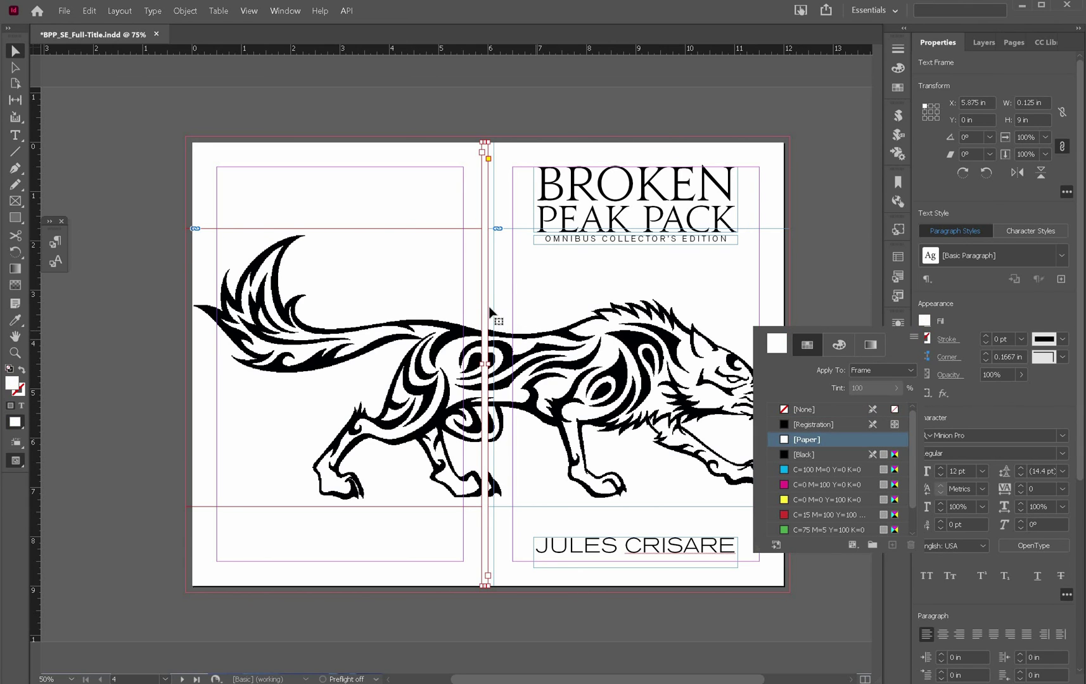
pyautogui.press('Escape')
# - Fill the right page's 0.125 in spine strip with the Paper swatch and select the Right Side wolf frame
pyautogui.hotkey('ctrl', 'z')
pyautogui.hotkey('ctrl', 'z')
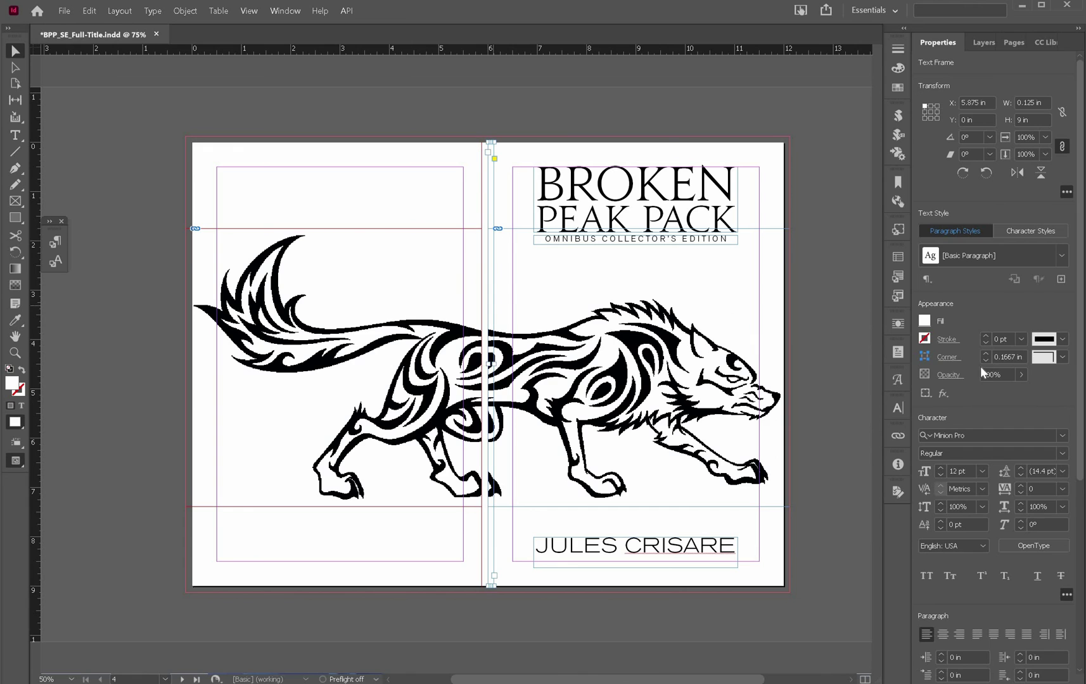
pyautogui.click(926, 322)
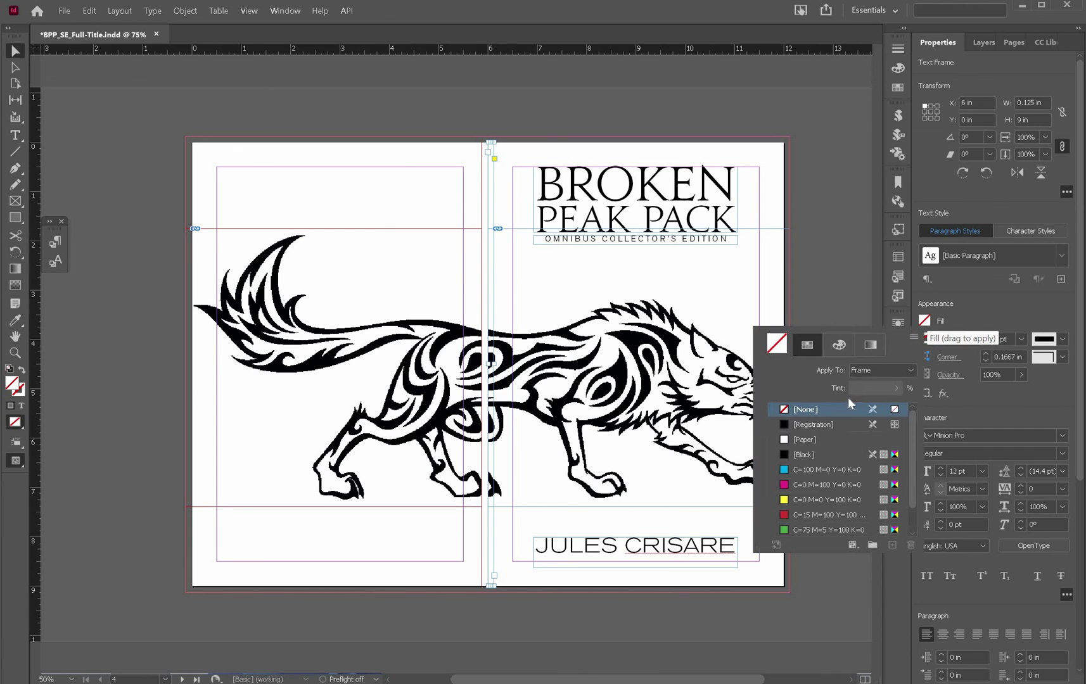
pyautogui.click(786, 442)
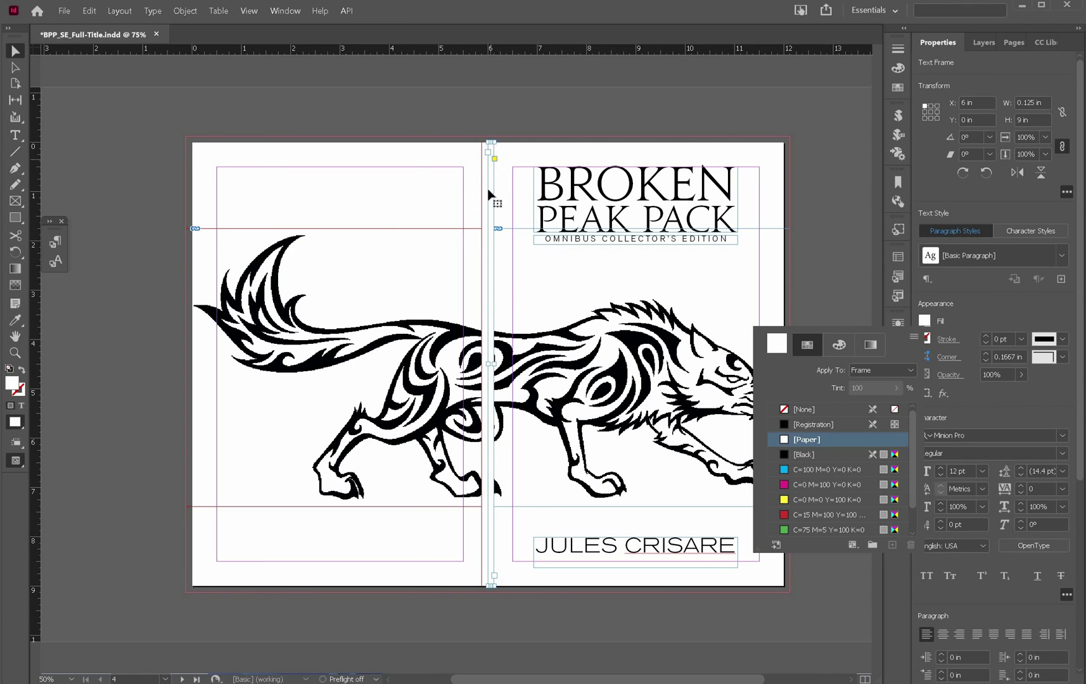
pyautogui.press('Escape')
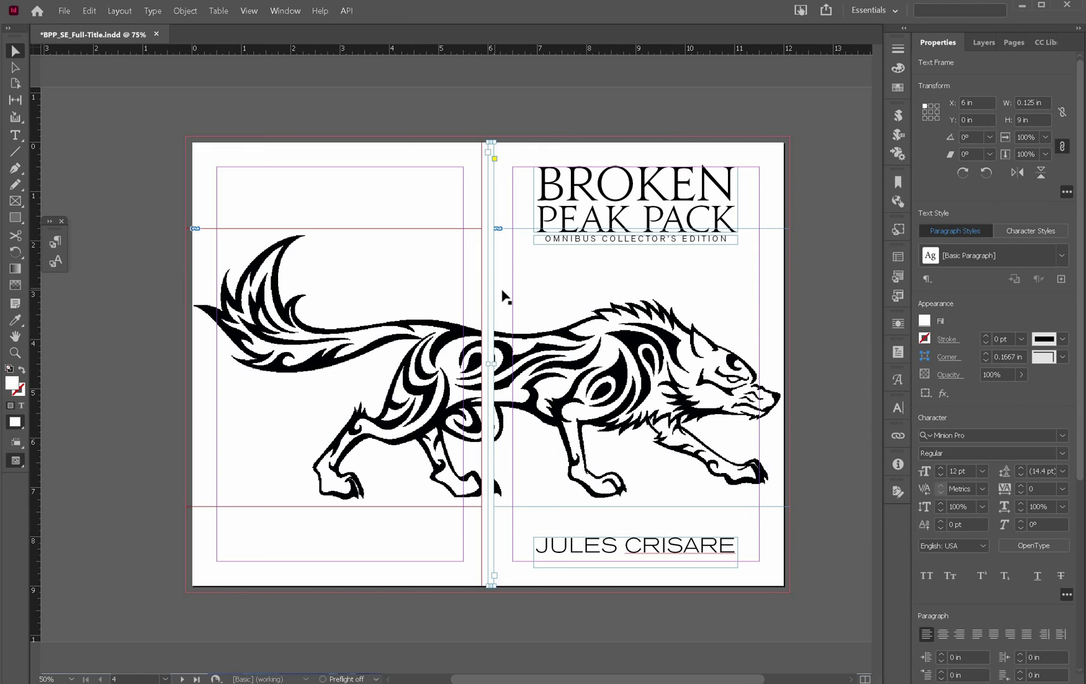
pyautogui.moveTo(488, 290); pyautogui.dragTo(483, 288)
pyautogui.click(511, 288)
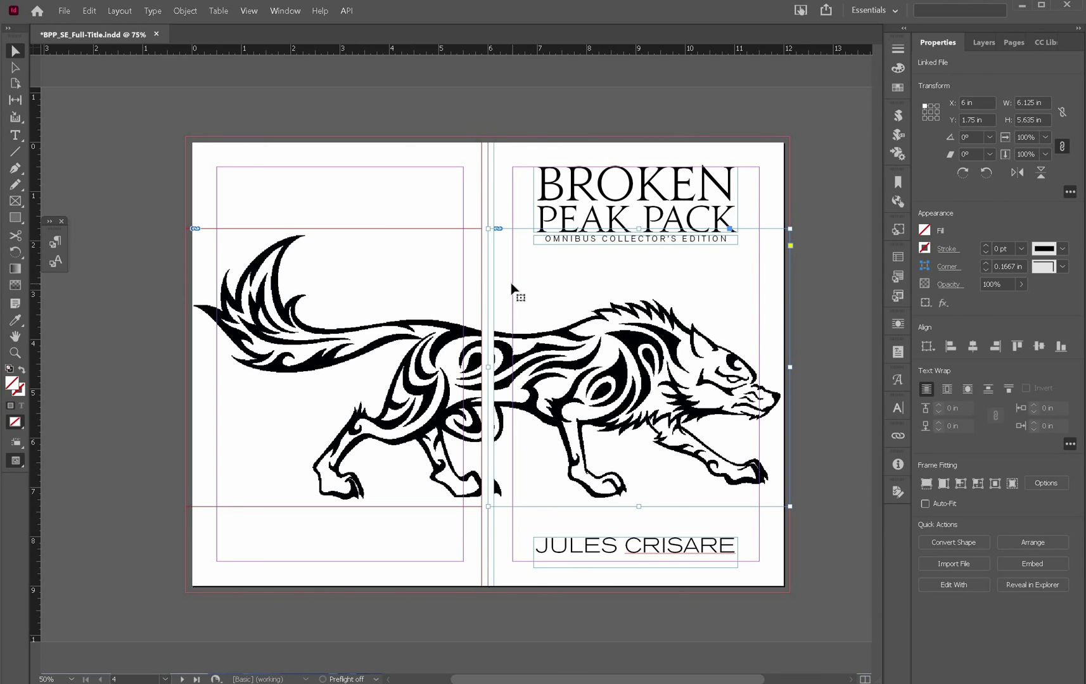